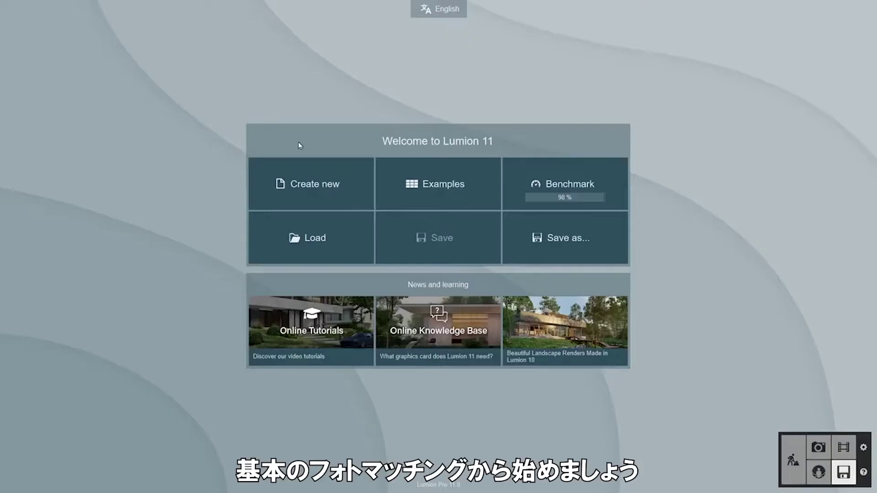
- Create a plain grass project and place the villa from the imported models library
{"action": "left_click", "coordinate": [297, 201]}
{"action": "left_click", "coordinate": [320, 174]}
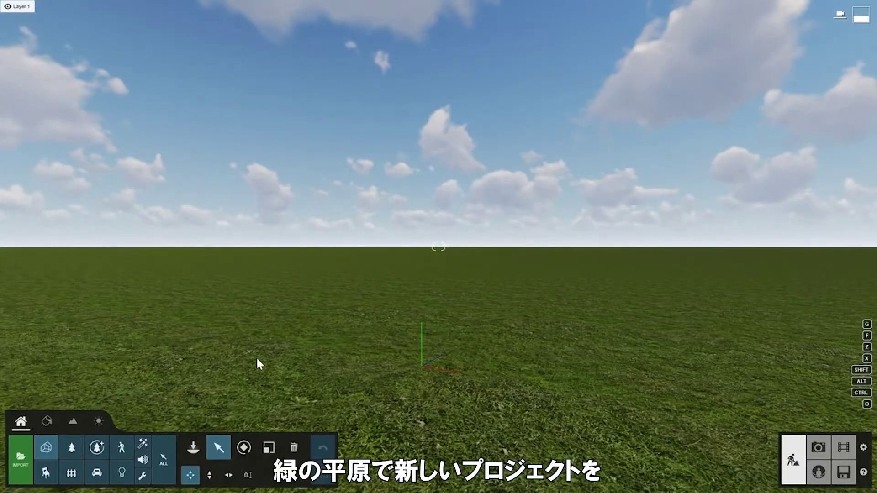
{"action": "left_click", "coordinate": [195, 450]}
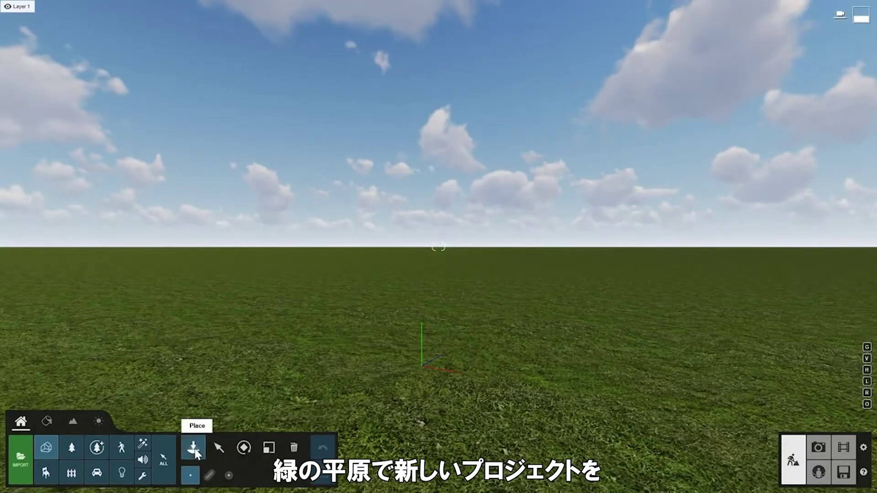
{"action": "left_click", "coordinate": [195, 450]}
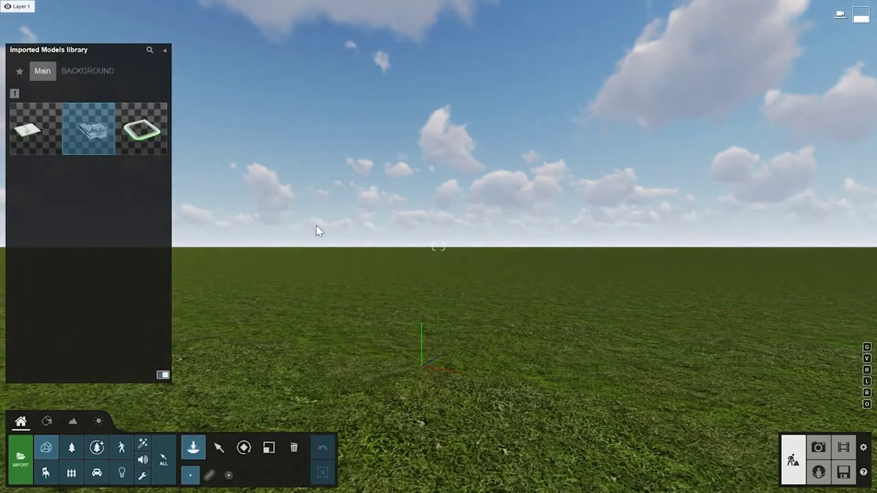
{"action": "left_click", "coordinate": [415, 320]}
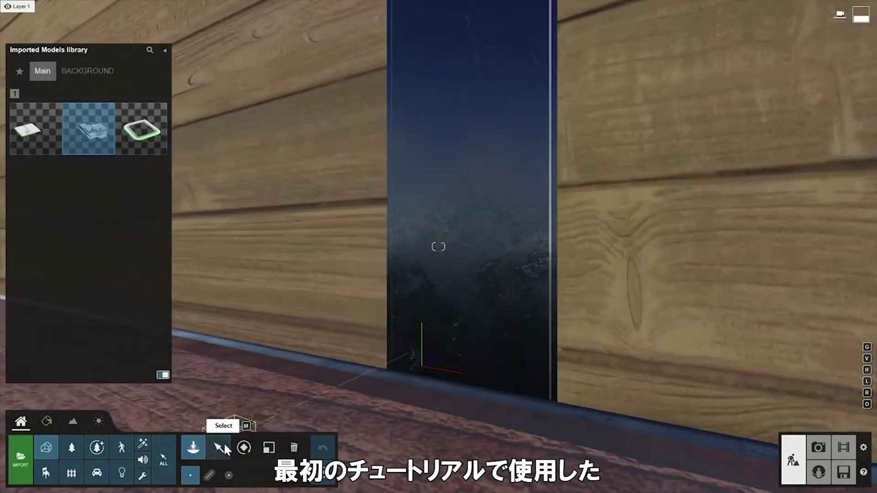
{"action": "left_click", "coordinate": [219, 447]}
{"action": "scroll", "coordinate": [267, 368], "scroll_direction": "down", "scroll_amount": 10}
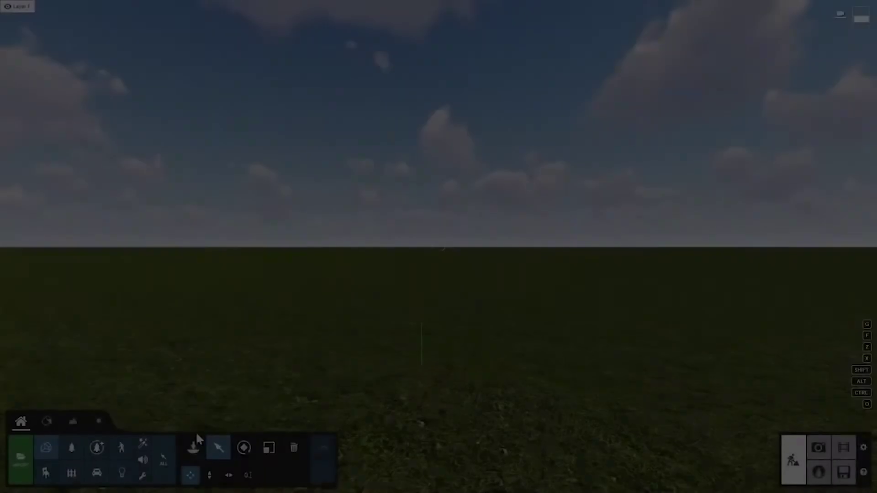
{"action": "left_click", "coordinate": [194, 447]}
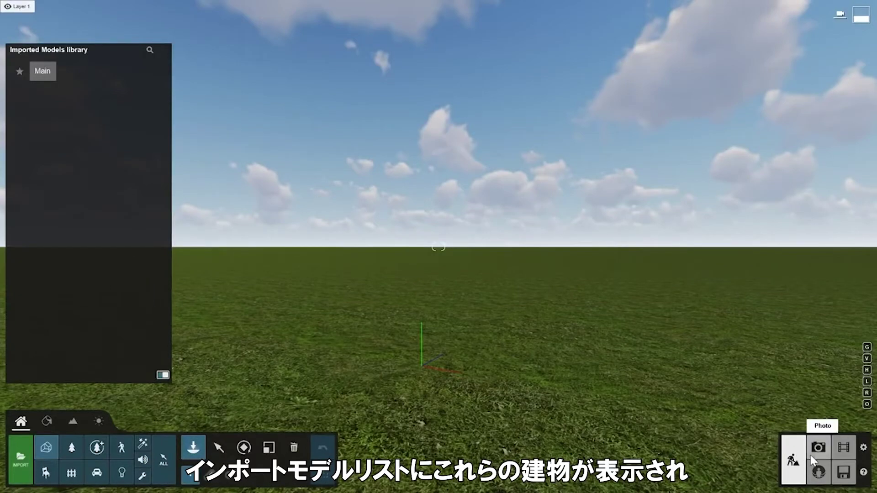
- Load the Residential home example project and pan the view to reframe the villa
{"action": "left_click", "coordinate": [843, 473]}
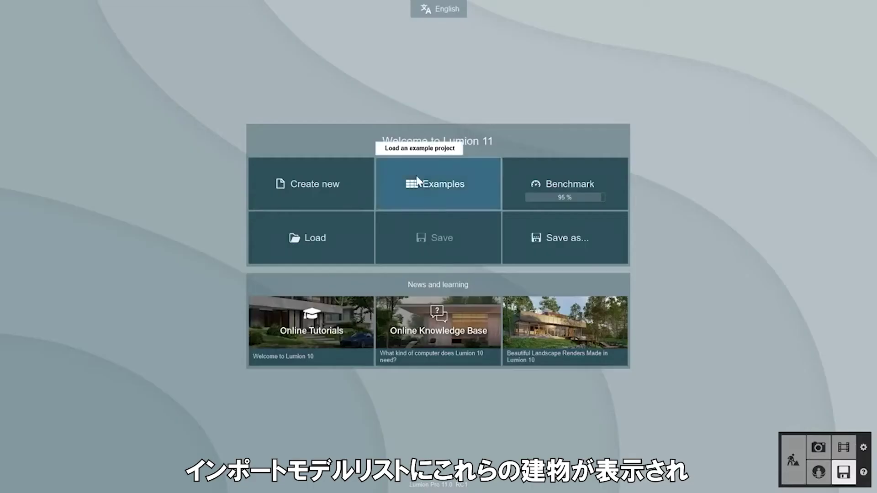
{"action": "left_click", "coordinate": [417, 180]}
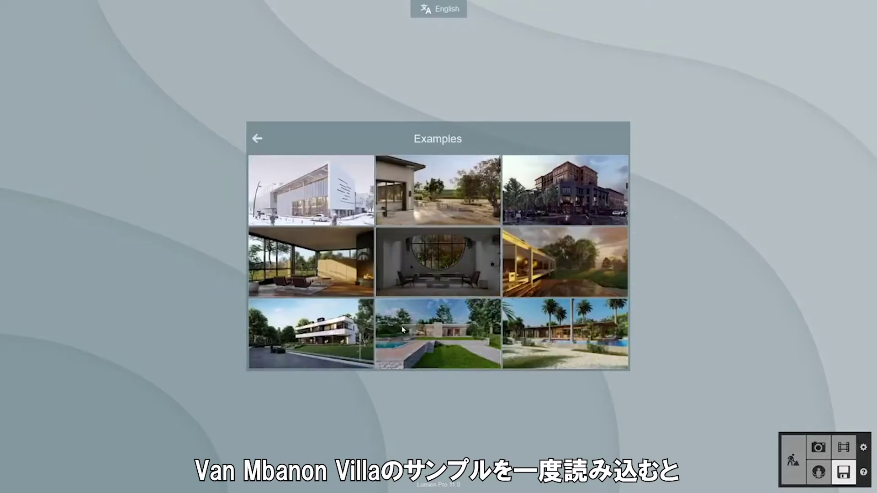
{"action": "left_click", "coordinate": [327, 336]}
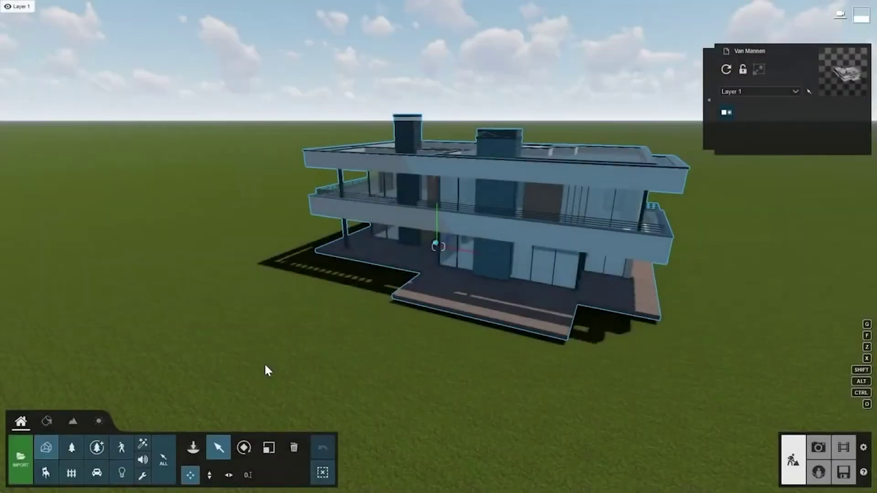
{"action": "right_click_drag", "start_coordinate": [266, 365], "coordinate": [256, 379]}
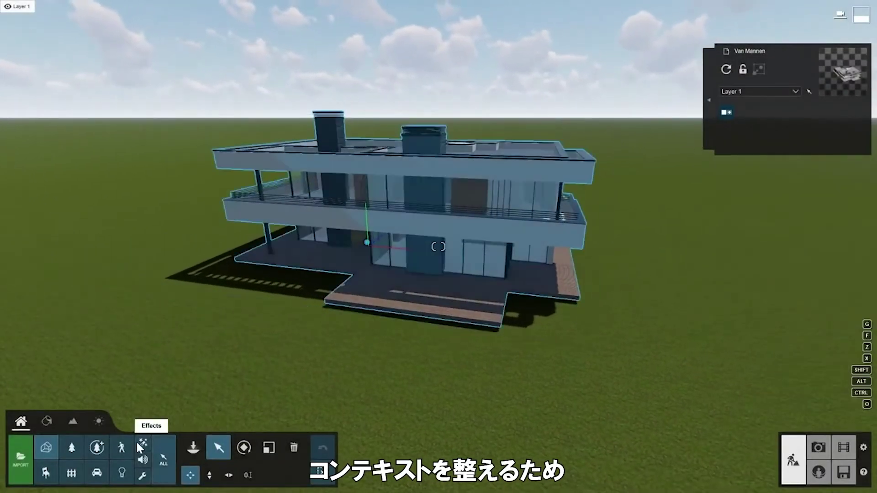
{"action": "left_click", "coordinate": [74, 422]}
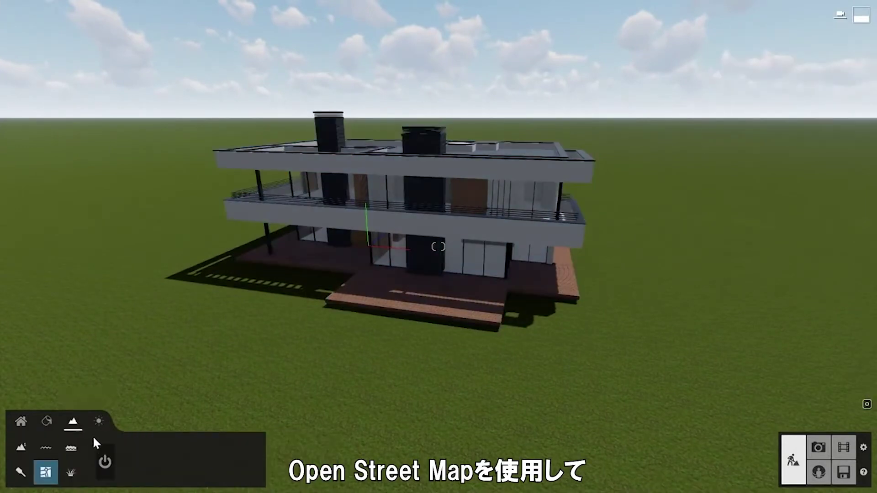
{"action": "left_click", "coordinate": [105, 461]}
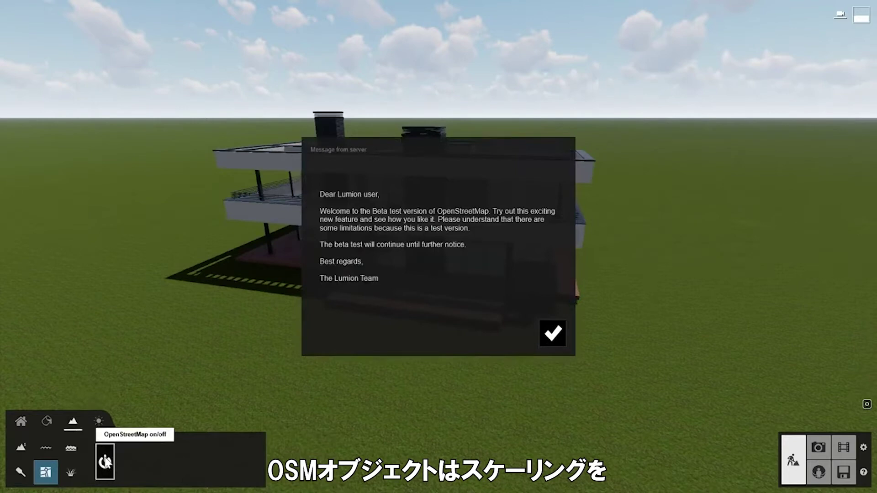
{"action": "left_click", "coordinate": [550, 335]}
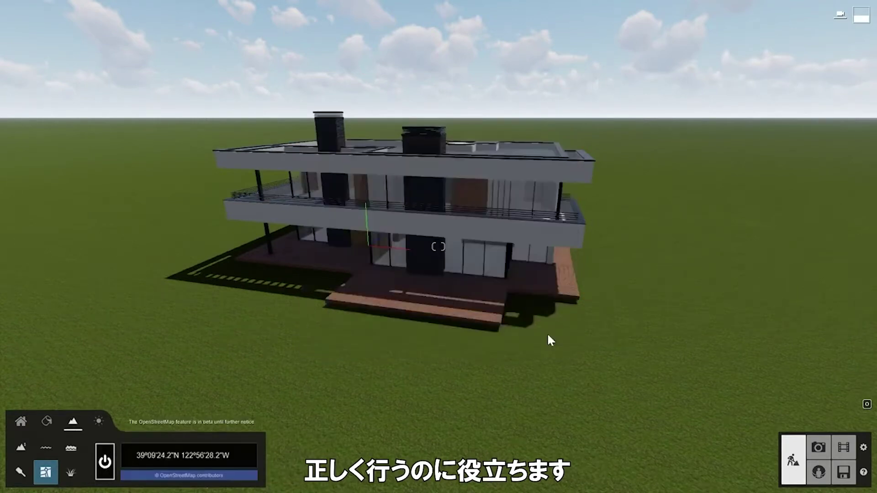
{"action": "left_click", "coordinate": [229, 451]}
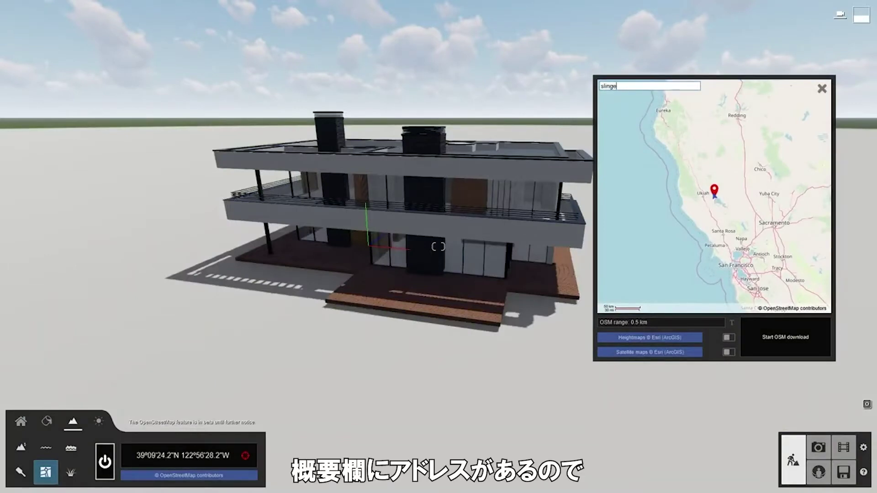
{"action": "key", "text": "Return"}
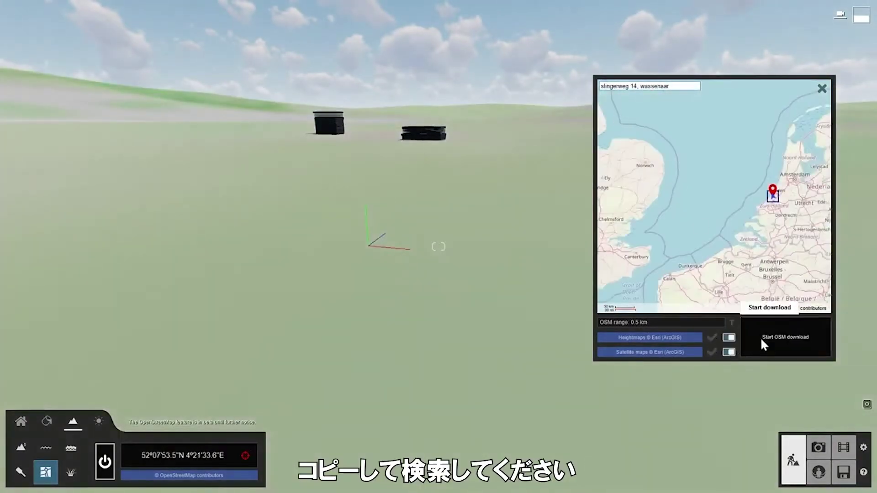
{"action": "left_click", "coordinate": [762, 340]}
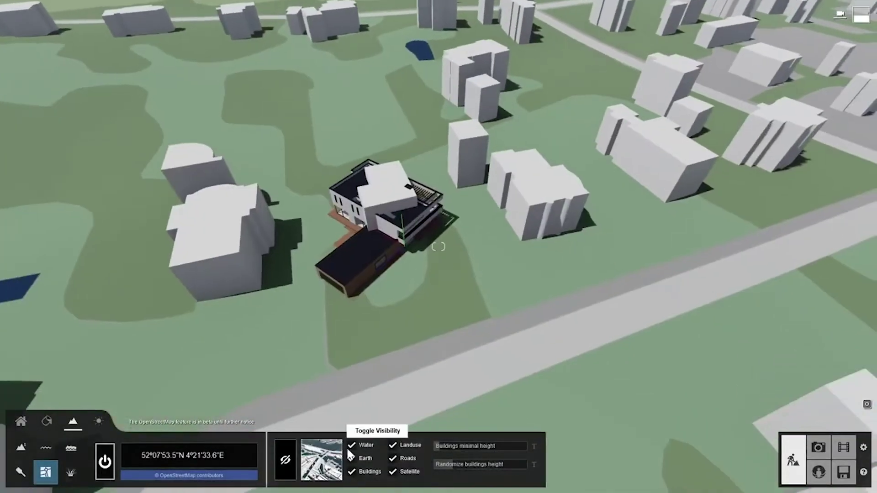
- Hide the plain earth layer and the OpenStreetMap building covering the villa
{"action": "left_click", "coordinate": [365, 460]}
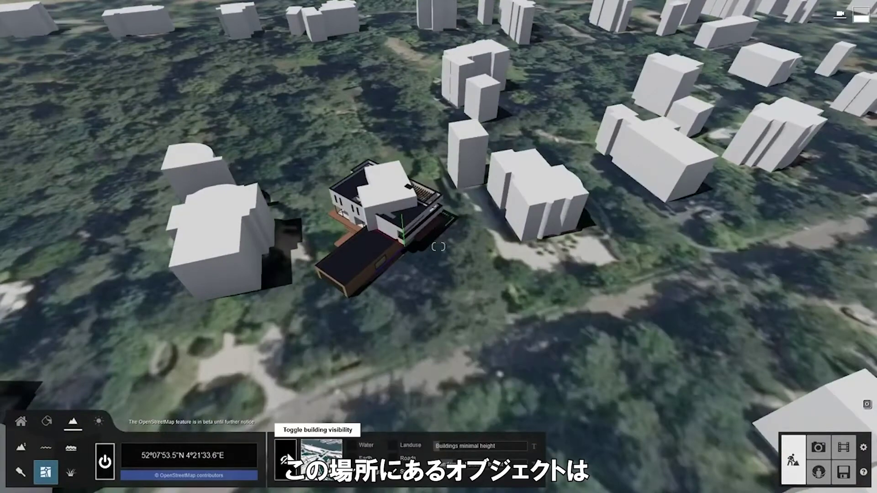
{"action": "left_click", "coordinate": [285, 460]}
{"action": "left_click", "coordinate": [391, 201]}
{"action": "left_click", "coordinate": [855, 471]}
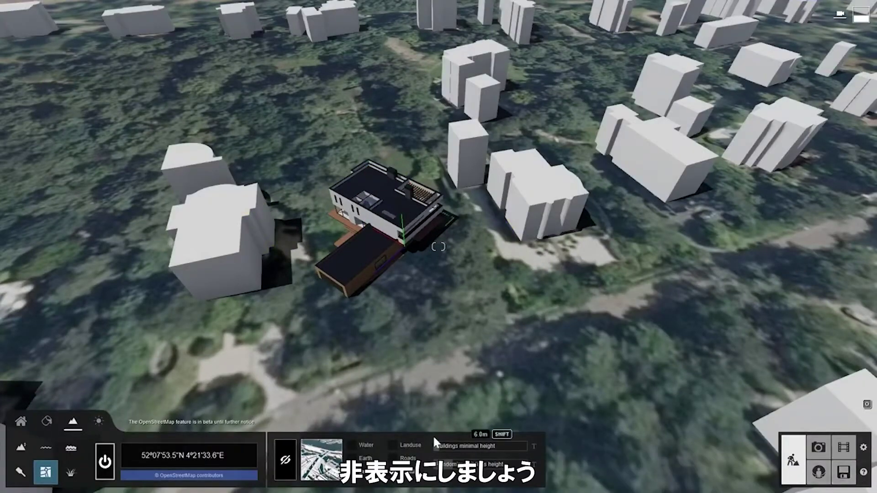
- Rotate the villa to fit its plot and switch to photo mode
{"action": "left_click", "coordinate": [244, 447]}
{"action": "left_click_drag", "start_coordinate": [401, 225], "coordinate": [408, 241]}
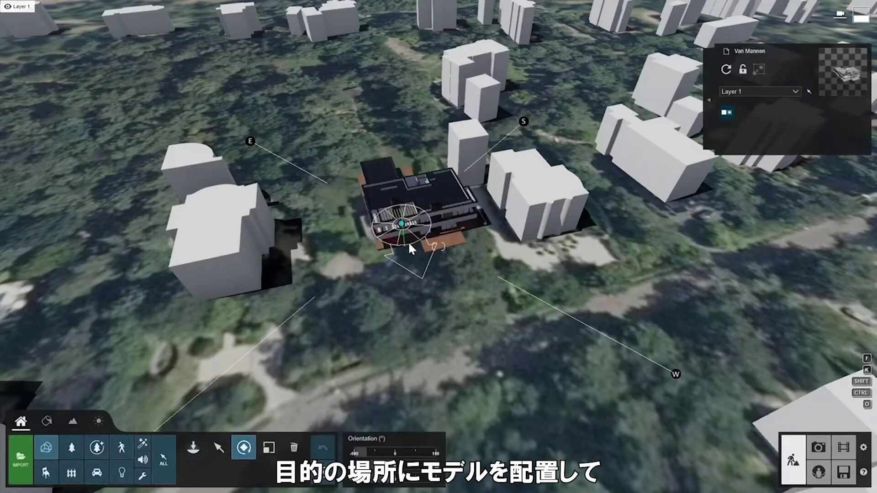
{"action": "left_click", "coordinate": [219, 447]}
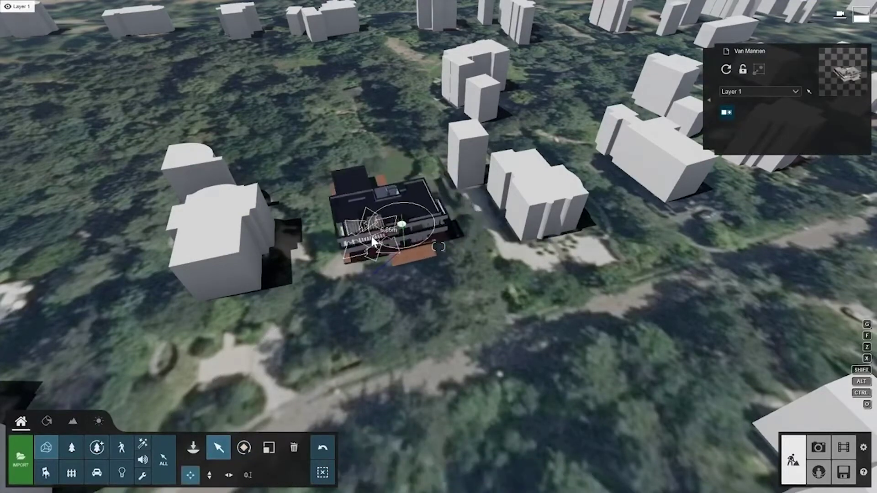
{"action": "left_click", "coordinate": [819, 447]}
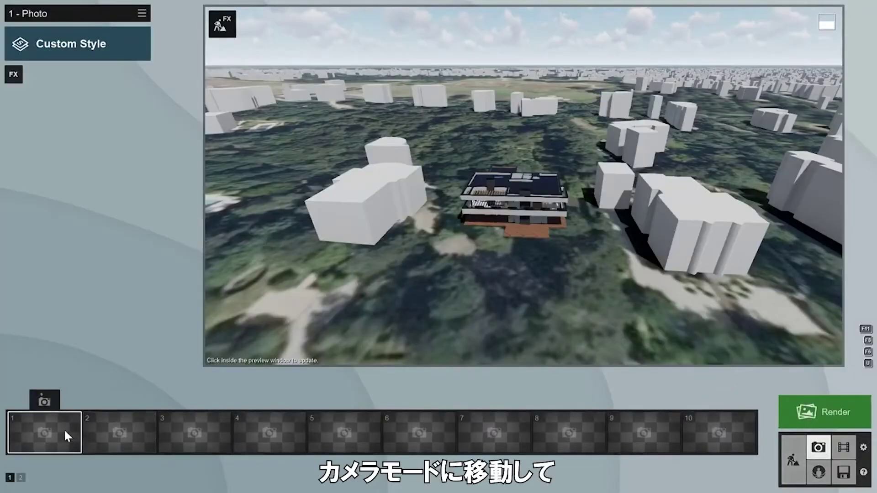
- Store the view as Photo 1, add a Photo Matching effect and open its settings
{"action": "left_click", "coordinate": [44, 402]}
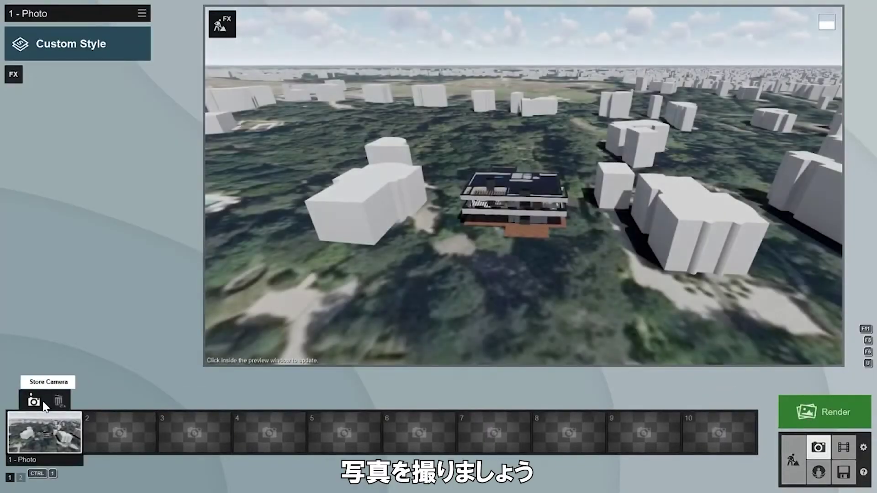
{"action": "left_click", "coordinate": [11, 78]}
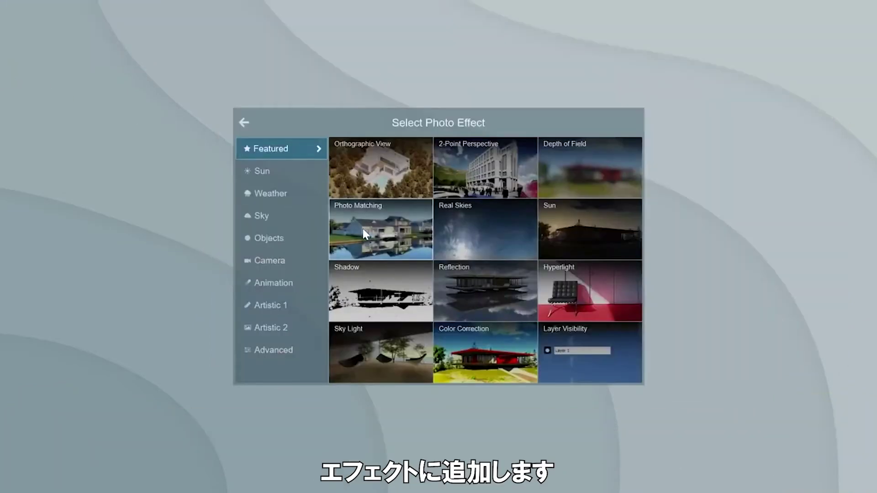
{"action": "left_click", "coordinate": [363, 231]}
{"action": "left_click", "coordinate": [34, 127]}
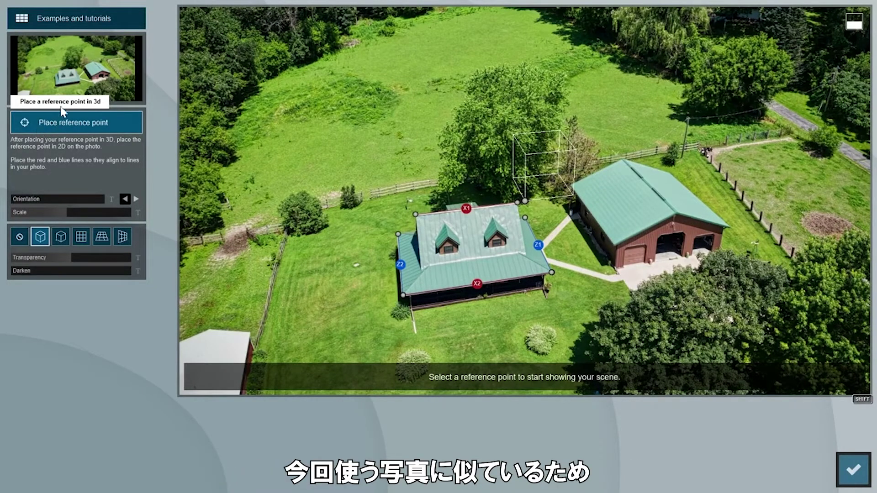
- Load 721_2160.jpg and align the blue Z and red X2 lines with the photo's edges
{"action": "left_click", "coordinate": [70, 72]}
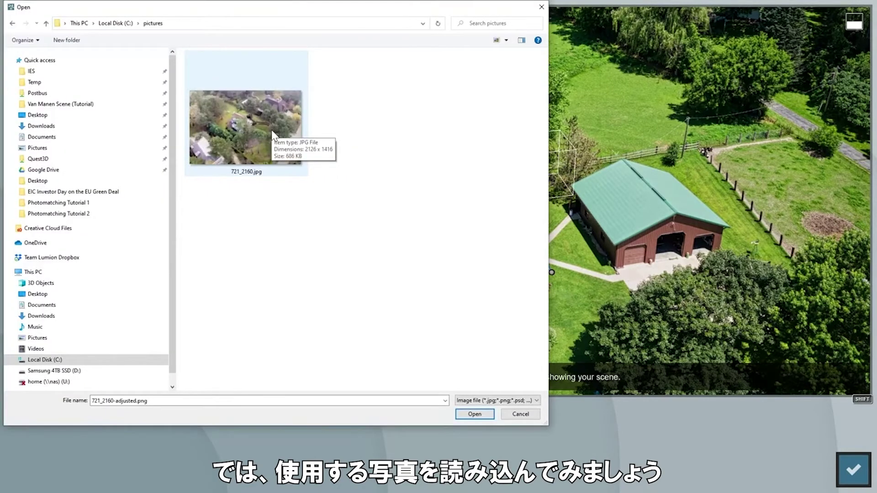
{"action": "double_click", "coordinate": [273, 132]}
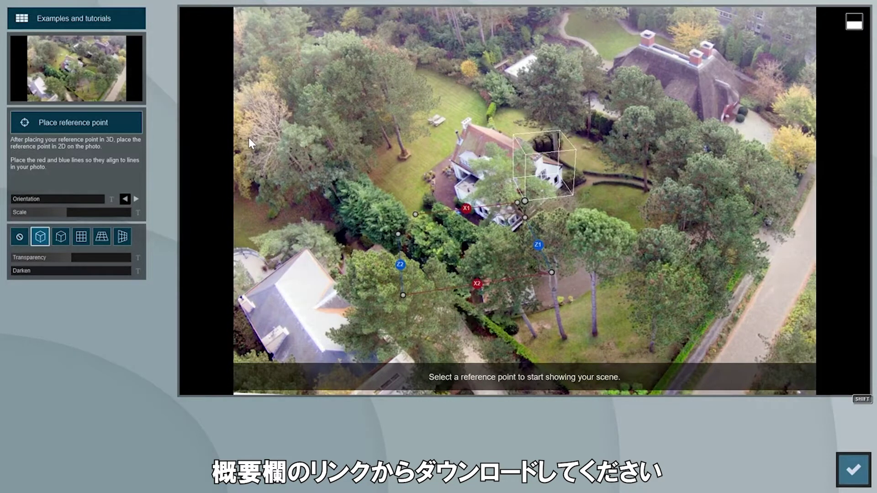
{"action": "left_click_drag", "start_coordinate": [399, 234], "coordinate": [451, 161]}
{"action": "left_click_drag", "start_coordinate": [403, 294], "coordinate": [421, 300]}
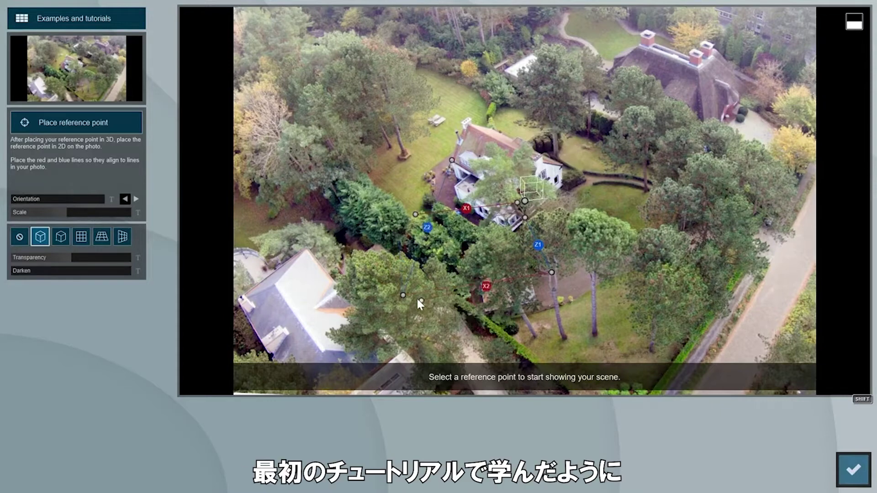
{"action": "left_click_drag", "start_coordinate": [524, 215], "coordinate": [492, 130]}
{"action": "left_click_drag", "start_coordinate": [552, 272], "coordinate": [821, 304]}
- Fine-tune the X1, Z1 and X2 line ends, set a roof reference point, and overlay a grid
{"action": "left_click_drag", "start_coordinate": [514, 201], "coordinate": [562, 183]}
{"action": "left_click_drag", "start_coordinate": [484, 231], "coordinate": [473, 265]}
{"action": "mouse_move", "coordinate": [497, 127]}
{"action": "left_mouse_down"}
{"action": "mouse_move", "coordinate": [505, 120]}
{"action": "mouse_move", "coordinate": [492, 128]}
{"action": "left_mouse_up"}
{"action": "left_click_drag", "start_coordinate": [421, 301], "coordinate": [288, 295]}
{"action": "left_click_drag", "start_coordinate": [452, 159], "coordinate": [385, 120]}
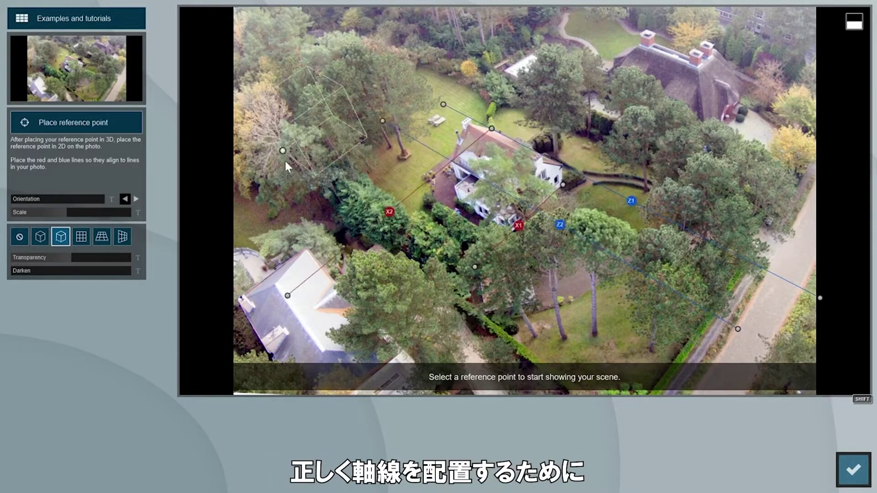
{"action": "left_click", "coordinate": [638, 118]}
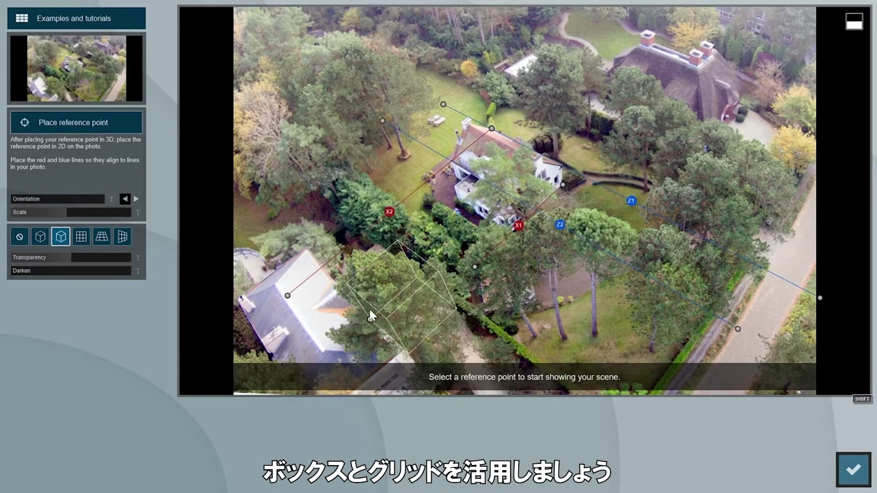
{"action": "left_click", "coordinate": [102, 237]}
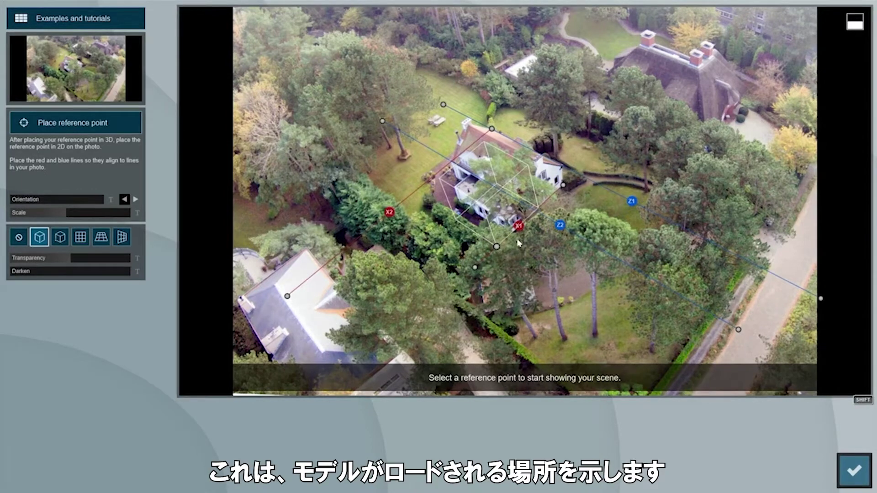
- Move the 3D reference point to the house's front-left corner and confirm it
{"action": "left_click", "coordinate": [75, 119]}
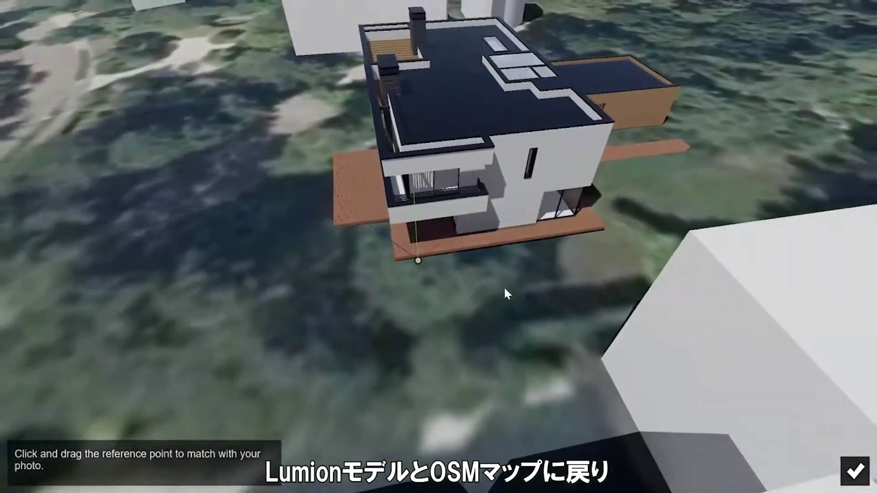
{"action": "right_click_drag", "start_coordinate": [534, 276], "coordinate": [320, 250]}
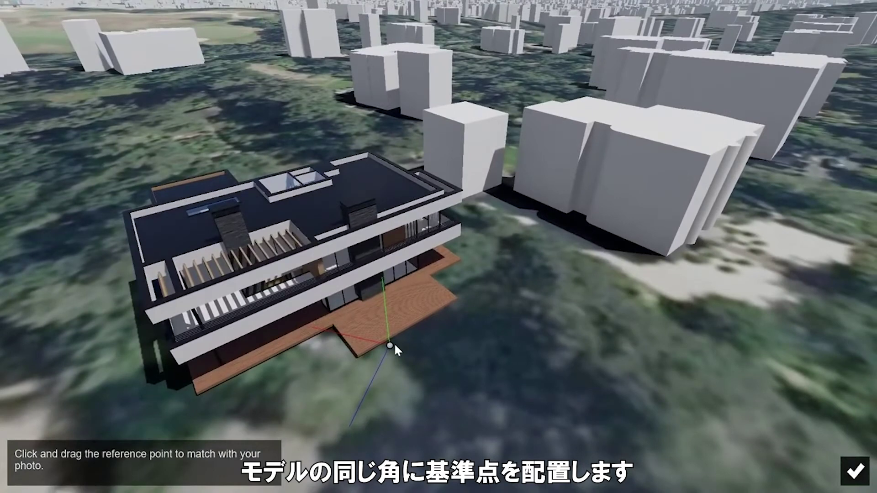
{"action": "left_click_drag", "start_coordinate": [390, 345], "coordinate": [197, 390]}
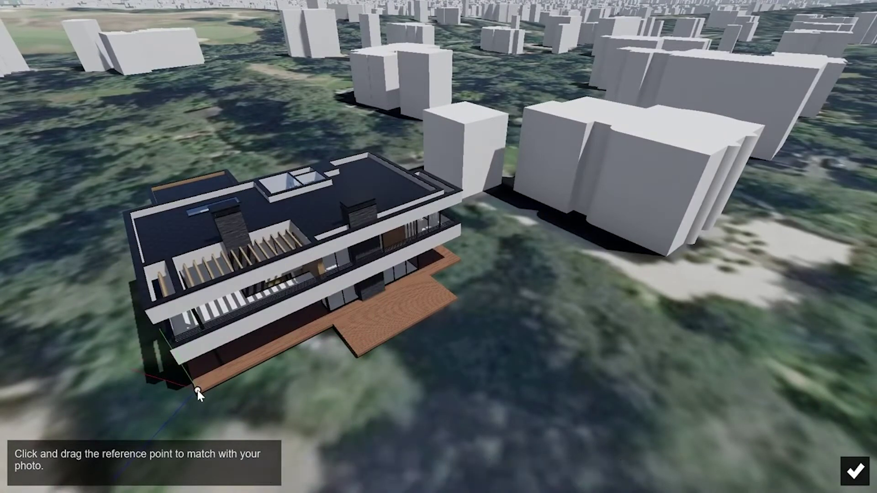
{"action": "left_click", "coordinate": [840, 464]}
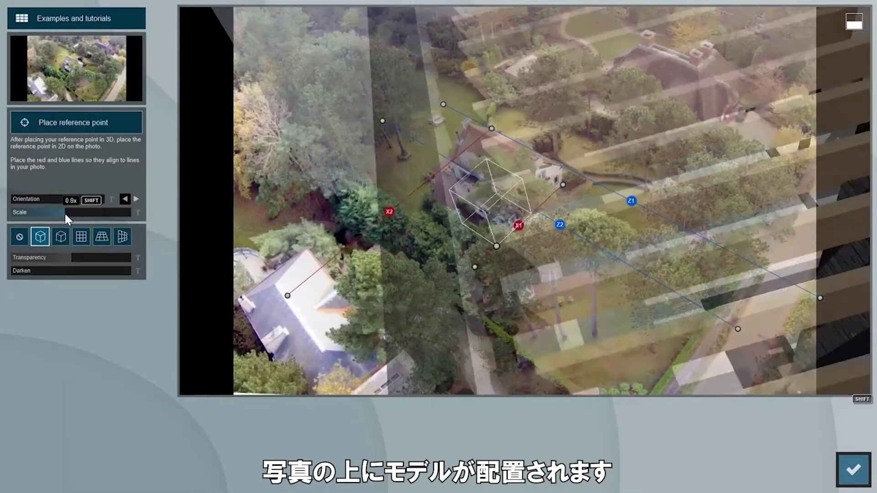
- Scale, rotate and shift the villa until it matches the aerial photo, then finish matching
{"action": "left_click_drag", "start_coordinate": [64, 212], "coordinate": [50, 199]}
{"action": "left_click_drag", "start_coordinate": [875, 256], "coordinate": [859, 244], "text": "shift"}
{"action": "left_click_drag", "start_coordinate": [34, 211], "coordinate": [148, 214], "text": "shift"}
{"action": "mouse_move", "coordinate": [496, 247]}
{"action": "left_mouse_down"}
{"action": "mouse_move", "coordinate": [463, 245]}
{"action": "mouse_move", "coordinate": [489, 259]}
{"action": "left_mouse_up"}
{"action": "left_click_drag", "start_coordinate": [44, 212], "coordinate": [218, 213], "text": "shift"}
{"action": "left_click_drag", "start_coordinate": [490, 258], "coordinate": [481, 266]}
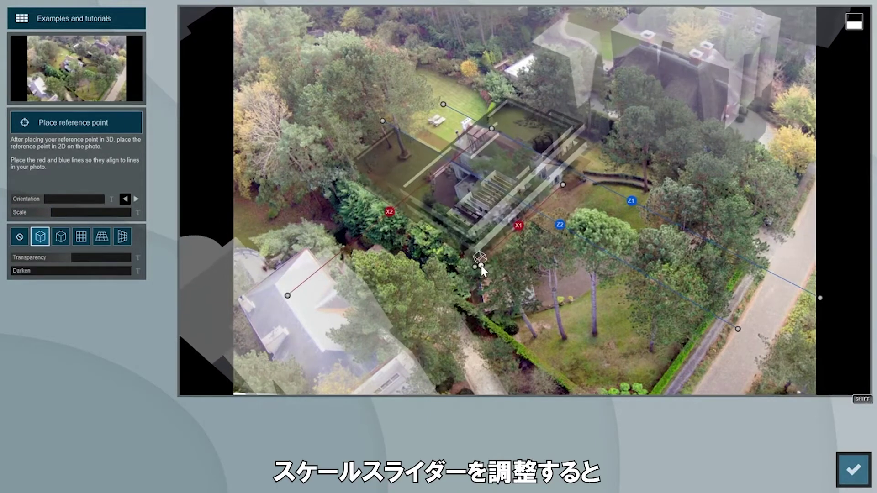
{"action": "left_click", "coordinate": [853, 469]}
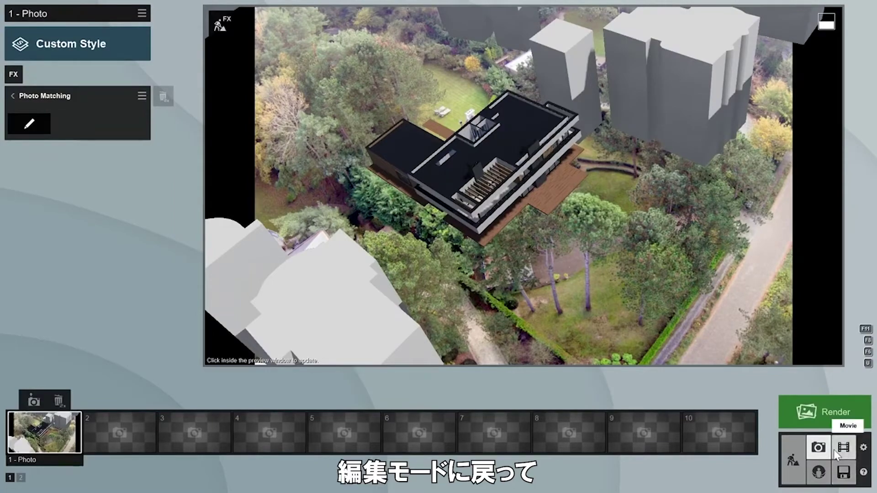
- Back in build mode, switch off OpenStreetMap buildings in the landscape settings
{"action": "left_click", "coordinate": [798, 459]}
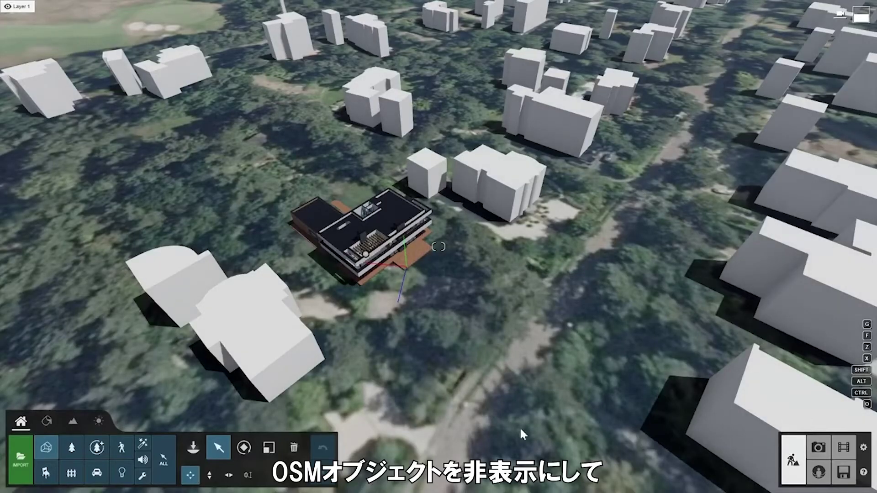
{"action": "left_click", "coordinate": [78, 418]}
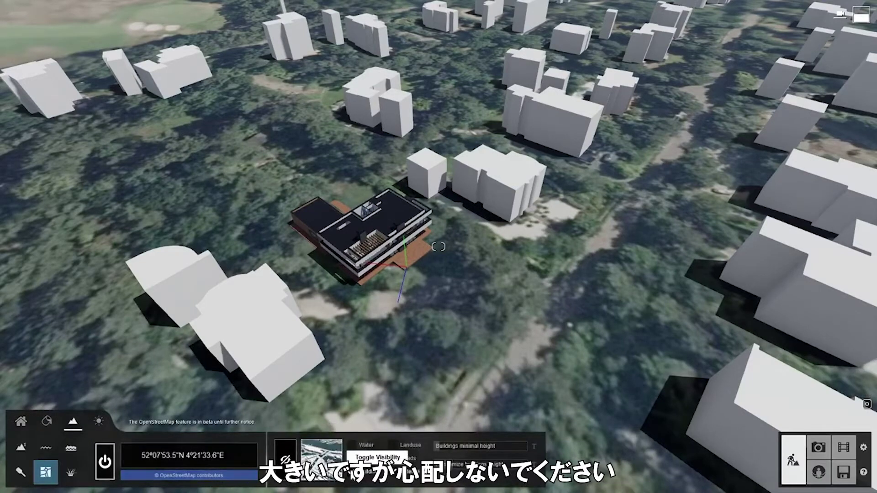
{"action": "left_click", "coordinate": [352, 471]}
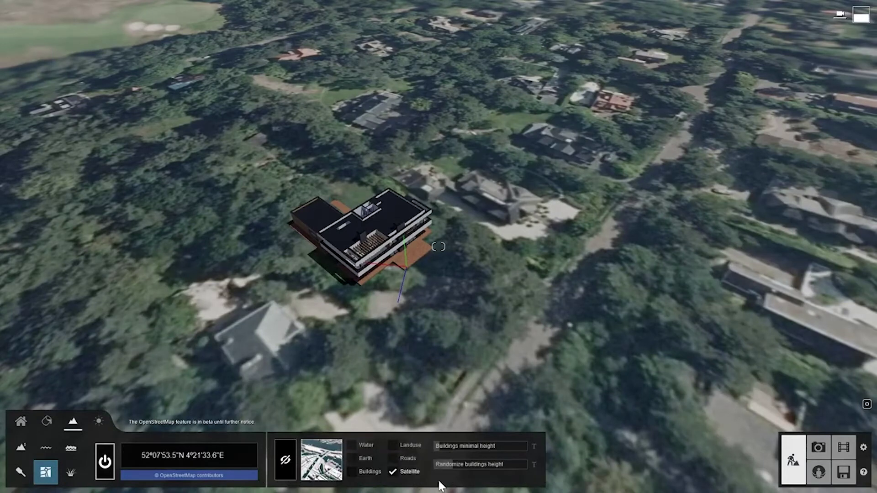
{"action": "left_click", "coordinate": [23, 422]}
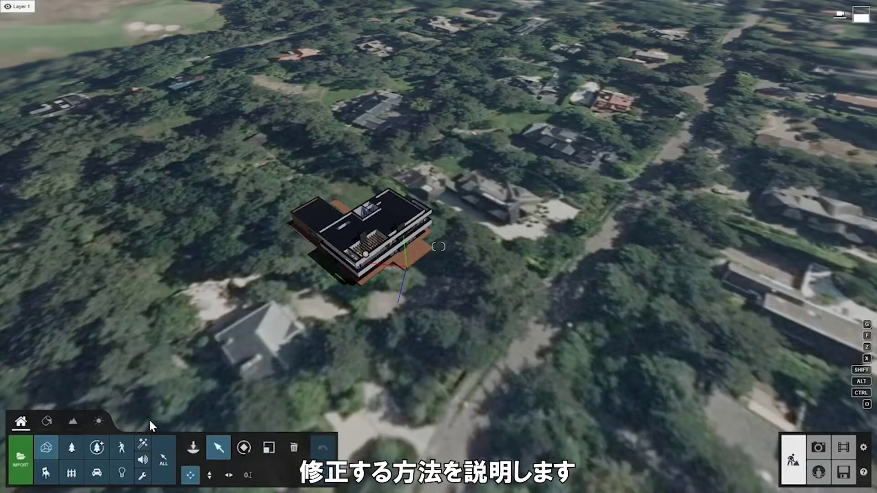
- Apply the Overcast style to Photo 1 from the style list
{"action": "left_click", "coordinate": [818, 448]}
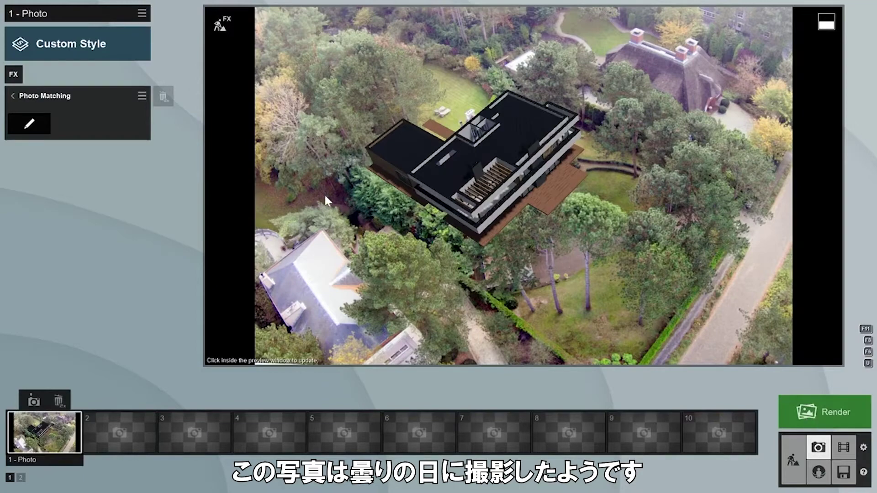
{"action": "left_click", "coordinate": [96, 48]}
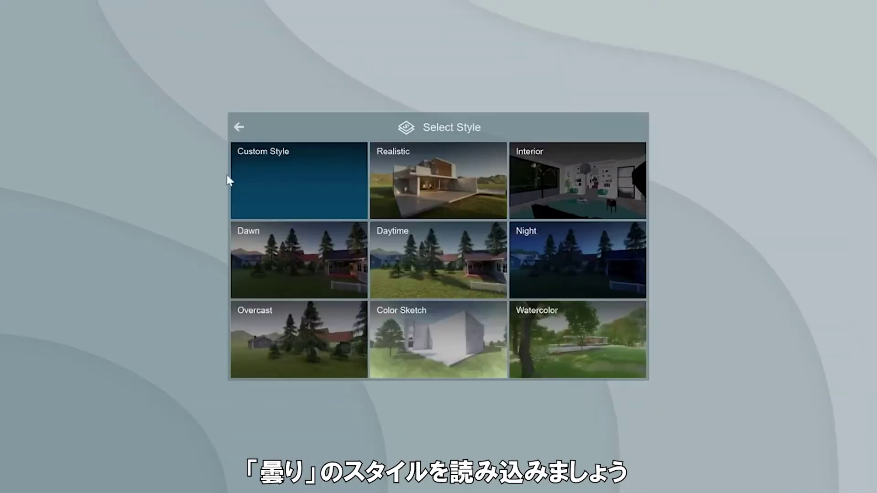
{"action": "left_click", "coordinate": [281, 325]}
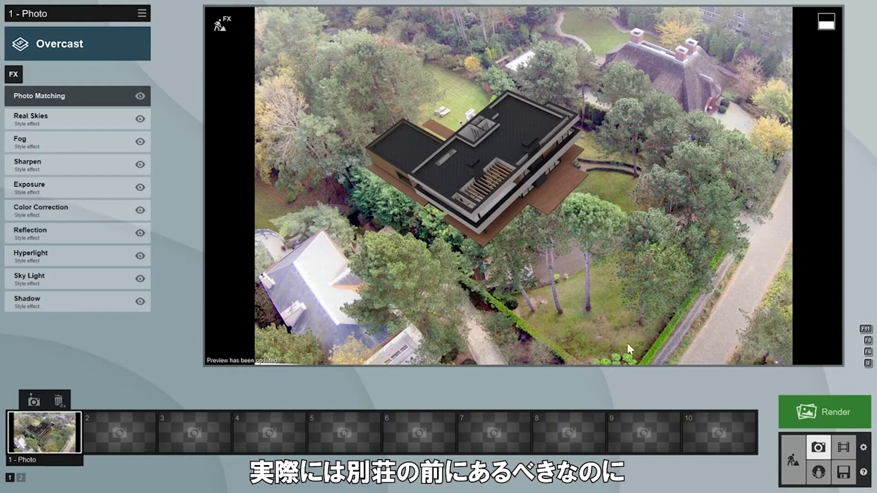
{"action": "left_click", "coordinate": [794, 441]}
- Search 'europeanaspen' in the nature library and place the tree in front of the villa
{"action": "left_click", "coordinate": [192, 448]}
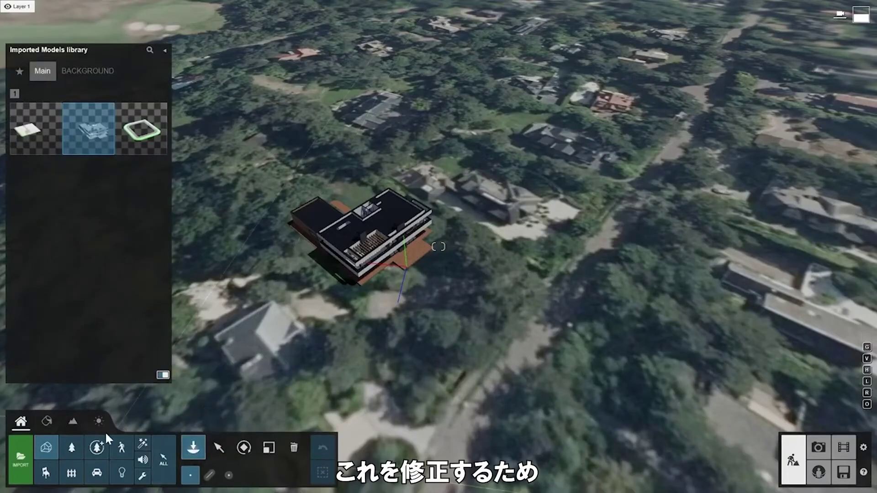
{"action": "left_click", "coordinate": [71, 447]}
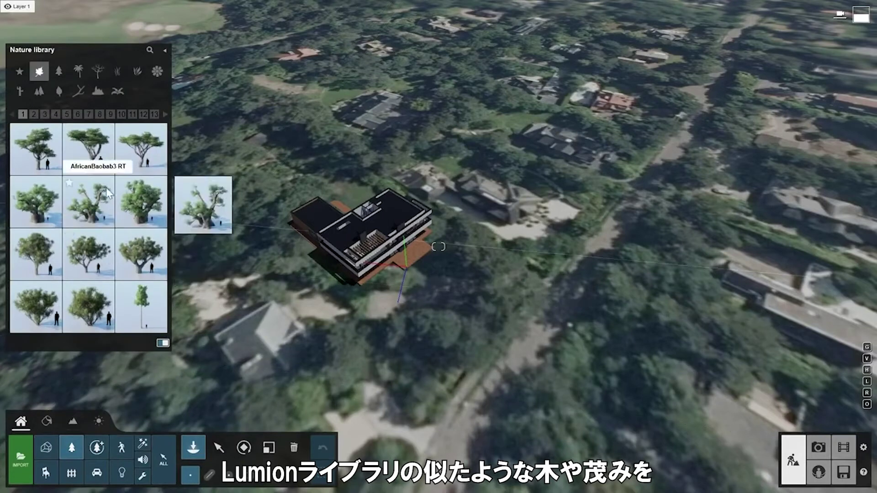
{"action": "left_click", "coordinate": [150, 50]}
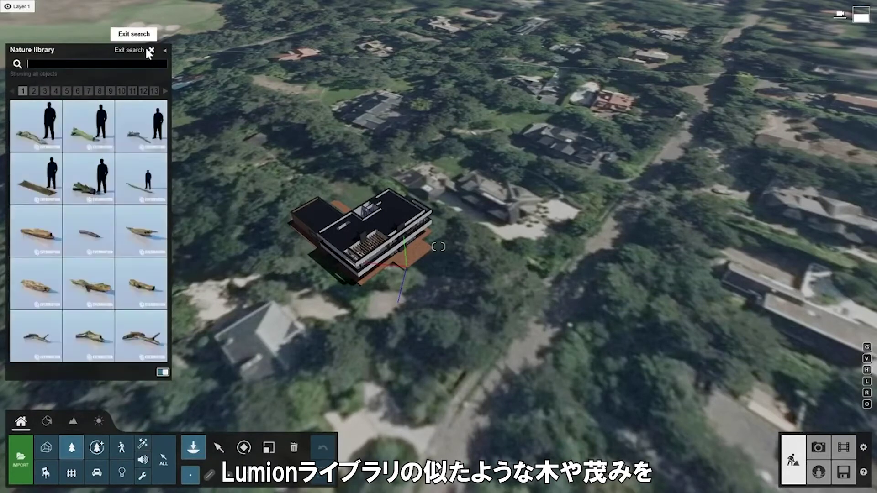
{"action": "type", "text": "europeana"}
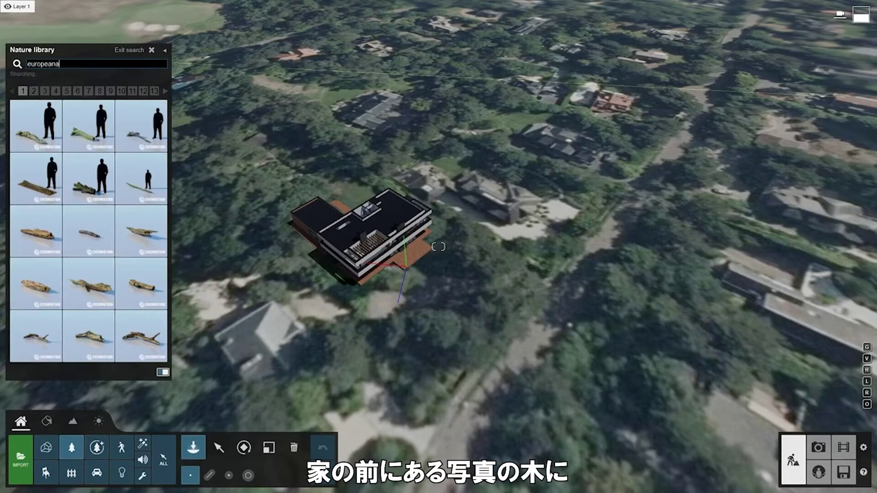
{"action": "type", "text": "spen"}
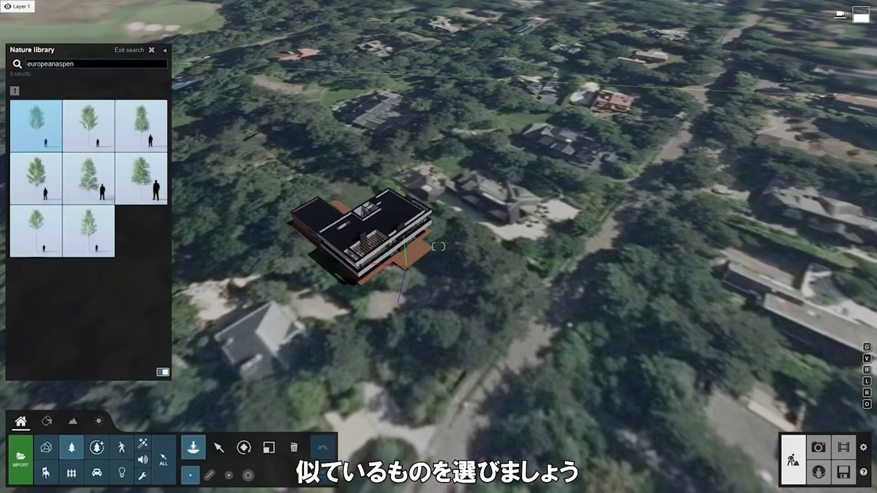
{"action": "left_click", "coordinate": [94, 220]}
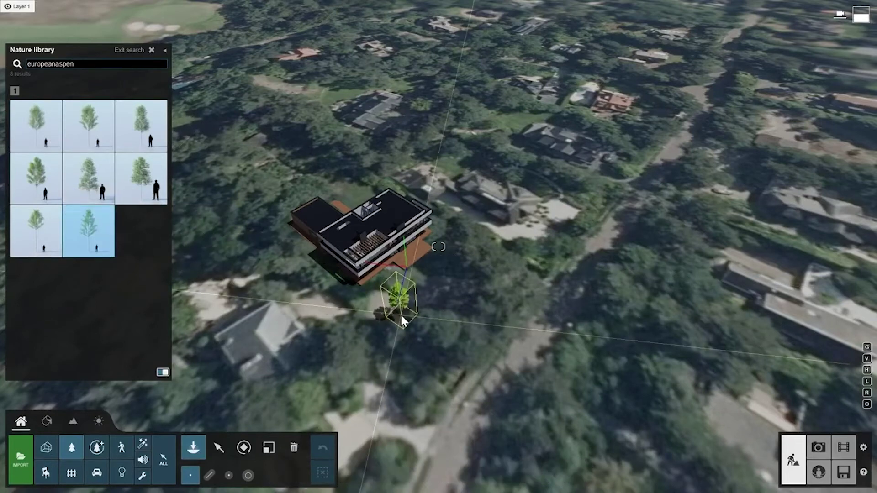
{"action": "left_click", "coordinate": [400, 314]}
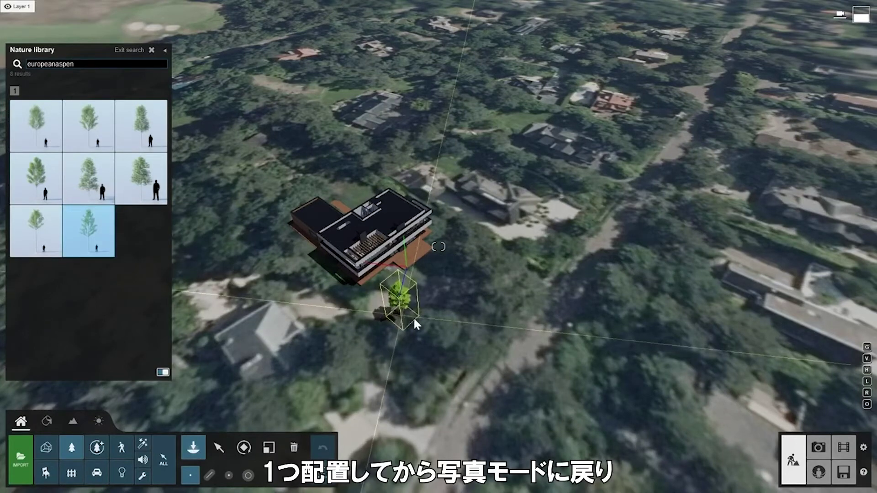
{"action": "left_click", "coordinate": [819, 449]}
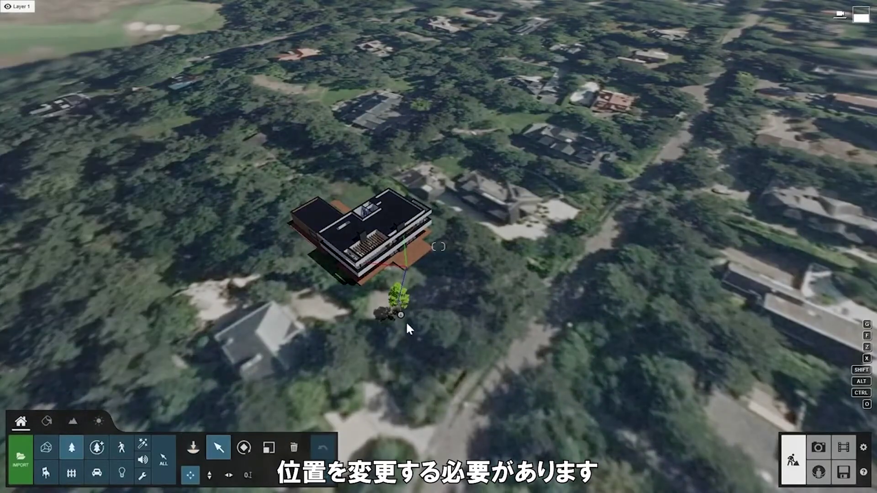
- Enlarge the aspen considerably, copy it beside itself, and vary rotation and size
{"action": "left_click", "coordinate": [404, 315]}
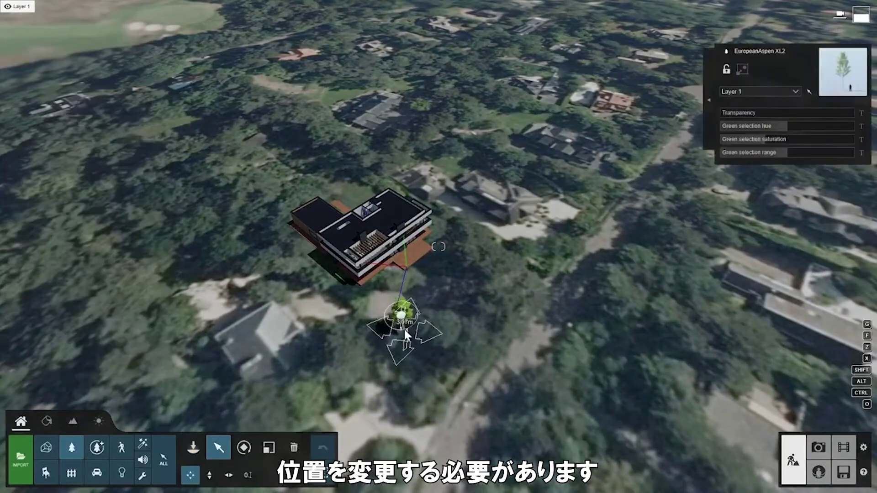
{"action": "left_click", "coordinate": [269, 448]}
{"action": "left_click_drag", "start_coordinate": [405, 330], "coordinate": [411, 322]}
{"action": "left_click", "coordinate": [817, 448]}
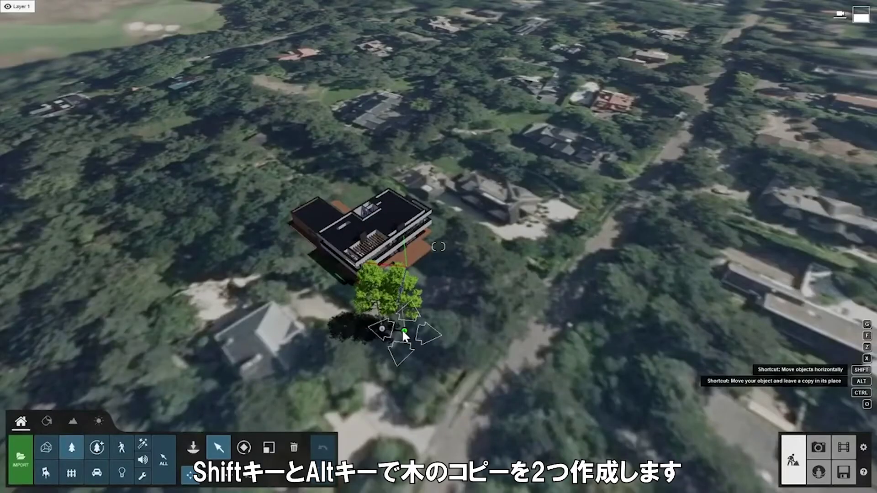
{"action": "left_click_drag", "start_coordinate": [405, 330], "coordinate": [428, 331], "text": "alt+shift"}
{"action": "left_click", "coordinate": [244, 447]}
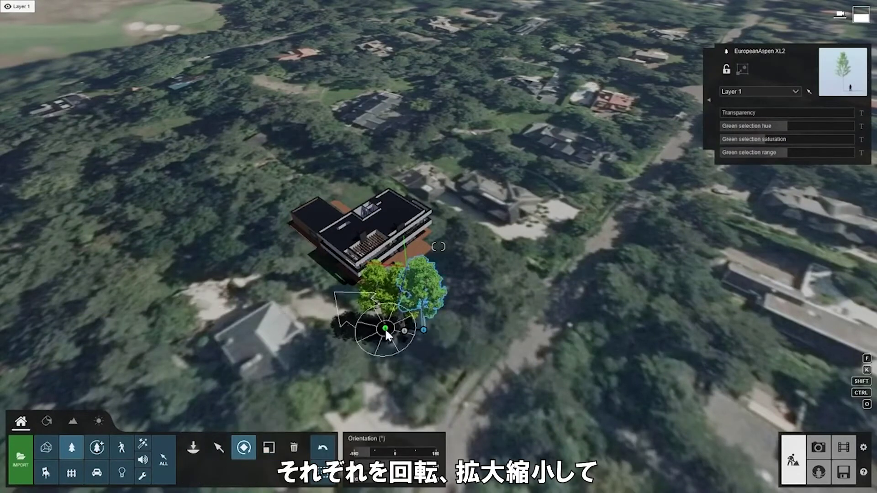
{"action": "left_click", "coordinate": [269, 447]}
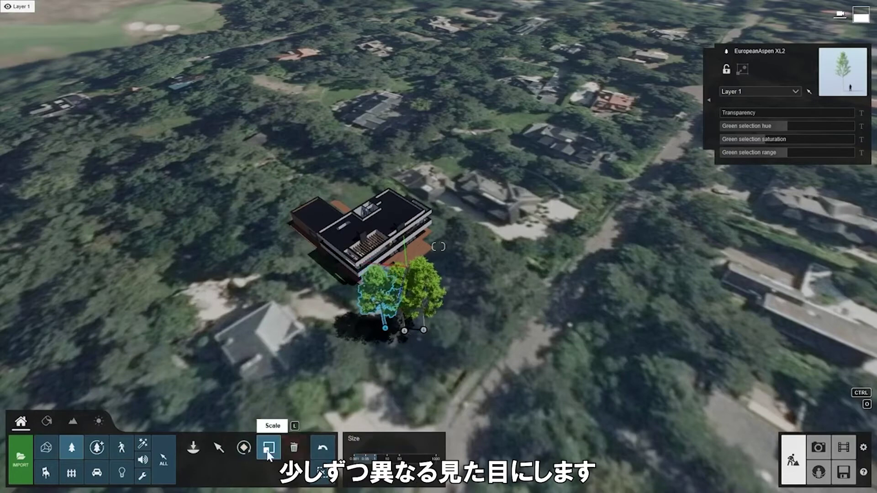
- Place a line of 'blackelder' bushes along the villa's side with extra items, then view in photo mode
{"action": "left_click", "coordinate": [71, 448]}
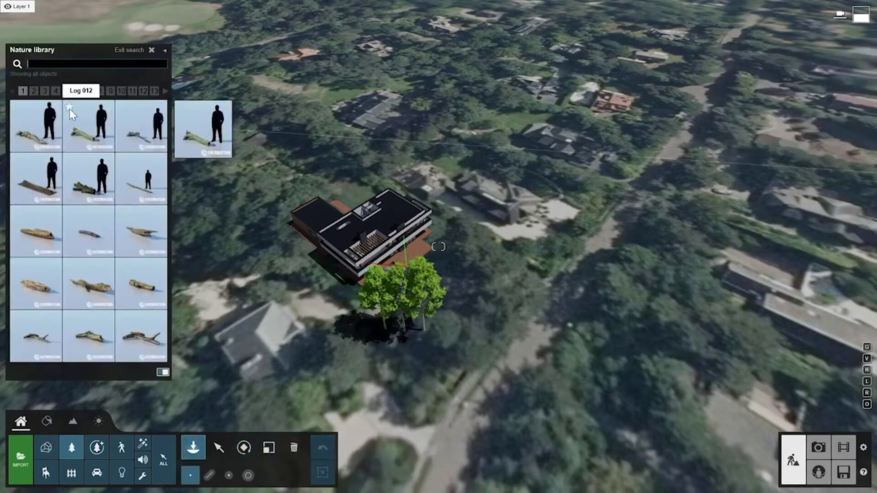
{"action": "type", "text": "blackelder"}
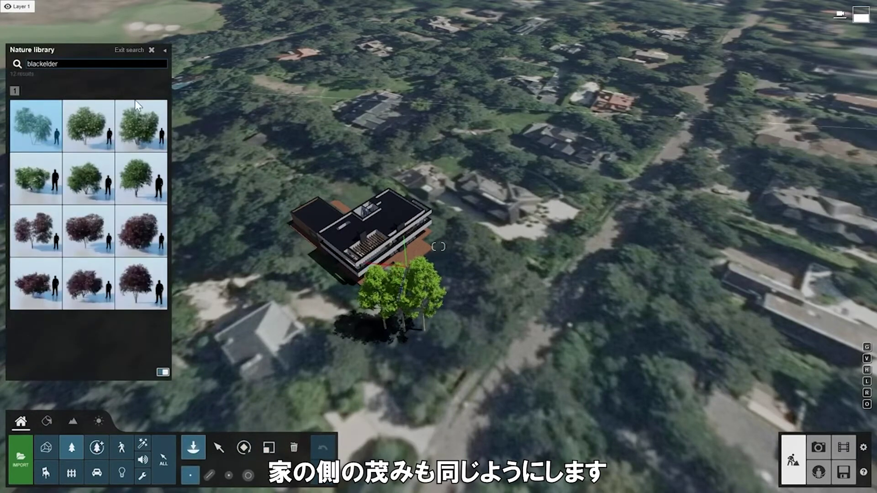
{"action": "left_click", "coordinate": [140, 119]}
{"action": "left_click", "coordinate": [209, 475]}
{"action": "left_click_drag", "start_coordinate": [355, 291], "coordinate": [278, 220]}
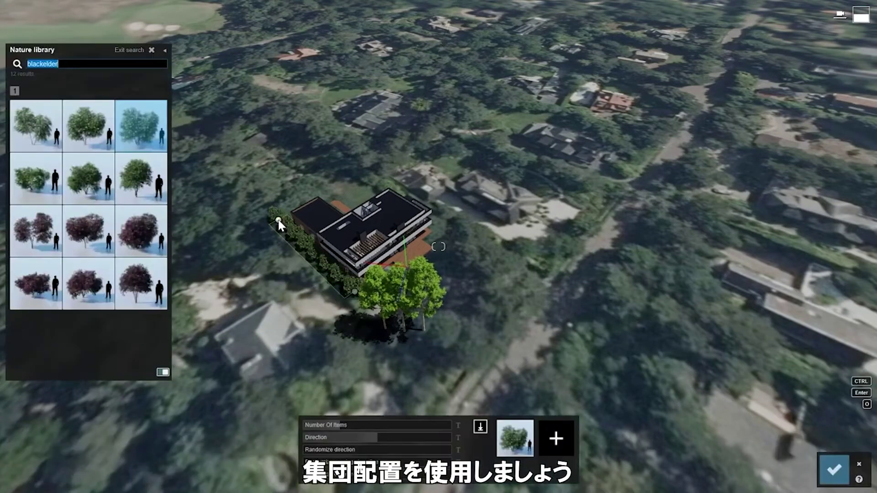
{"action": "left_click", "coordinate": [342, 424]}
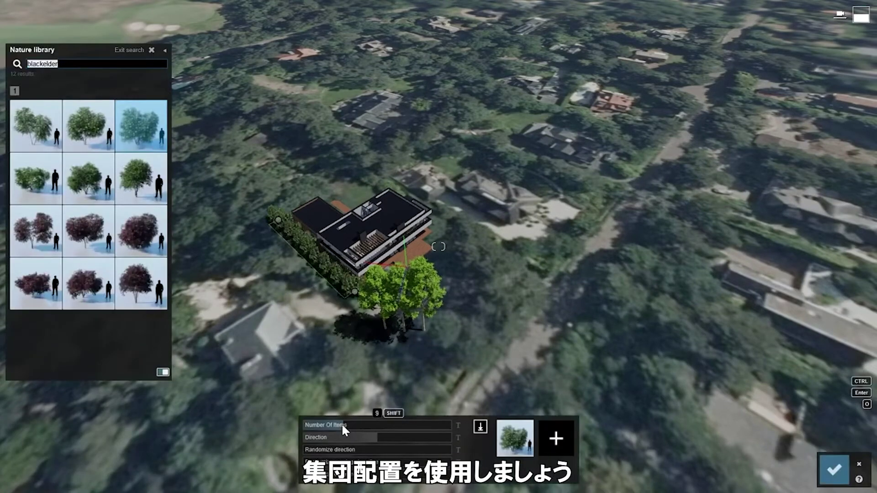
{"action": "key", "text": "Return"}
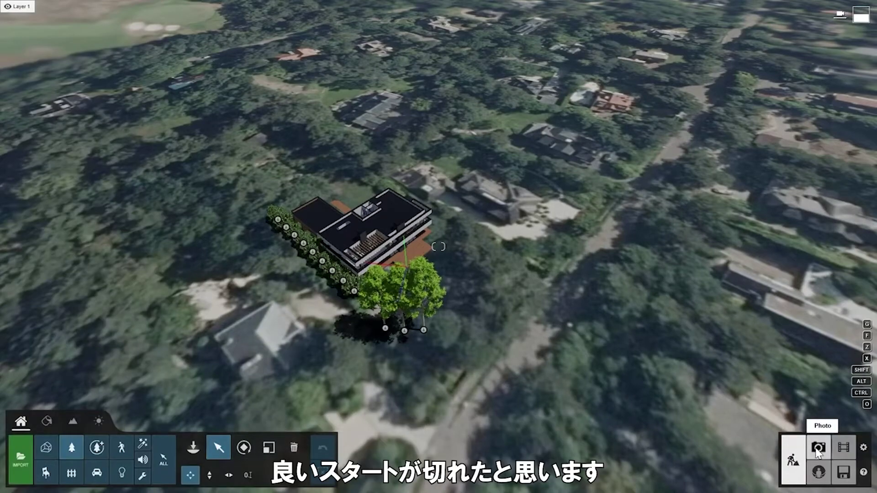
{"action": "left_click", "coordinate": [818, 450]}
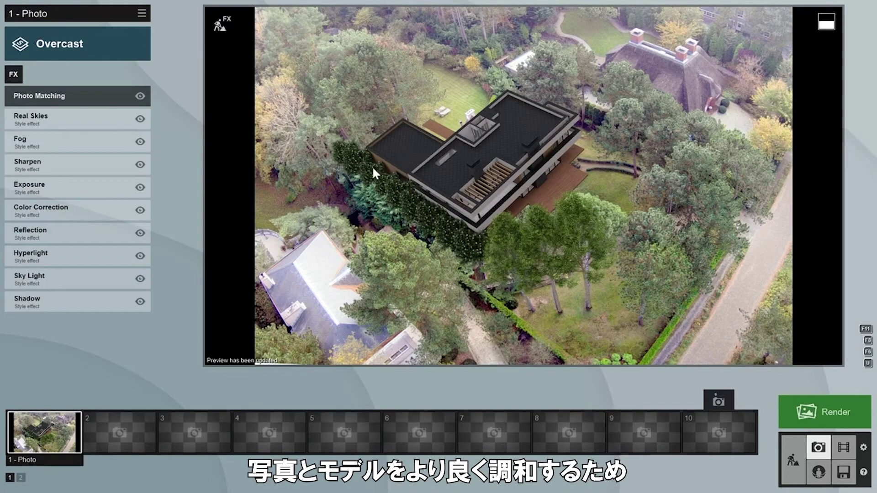
- Disable Sharpen and add Depth of Field focused on the villa, shorter focus distance, amount 12.0
{"action": "left_click", "coordinate": [140, 165]}
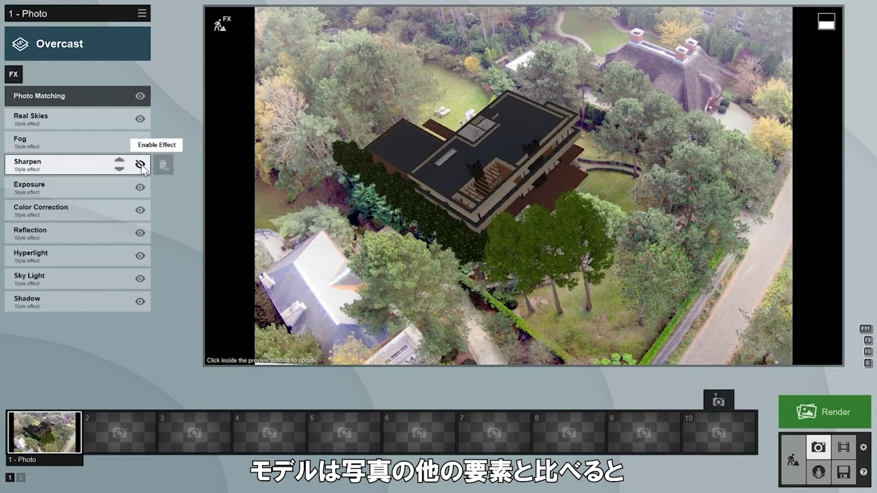
{"action": "left_click", "coordinate": [18, 76]}
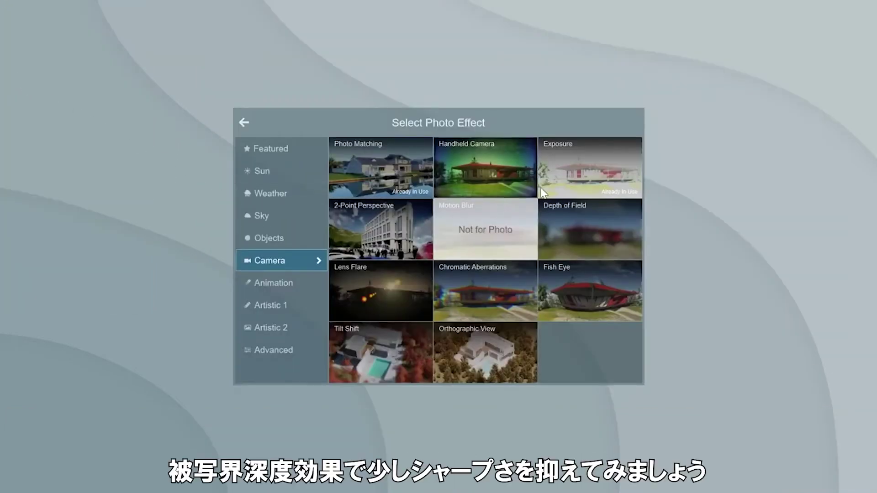
{"action": "left_click", "coordinate": [563, 218]}
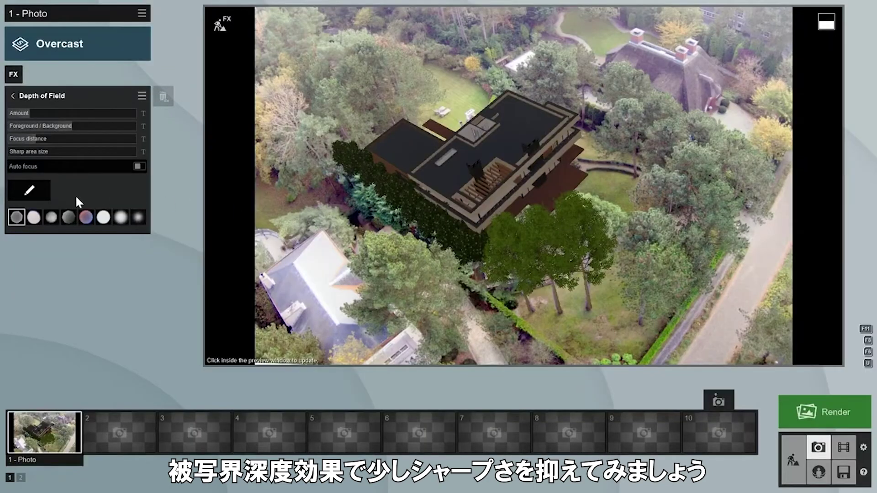
{"action": "left_click", "coordinate": [29, 190]}
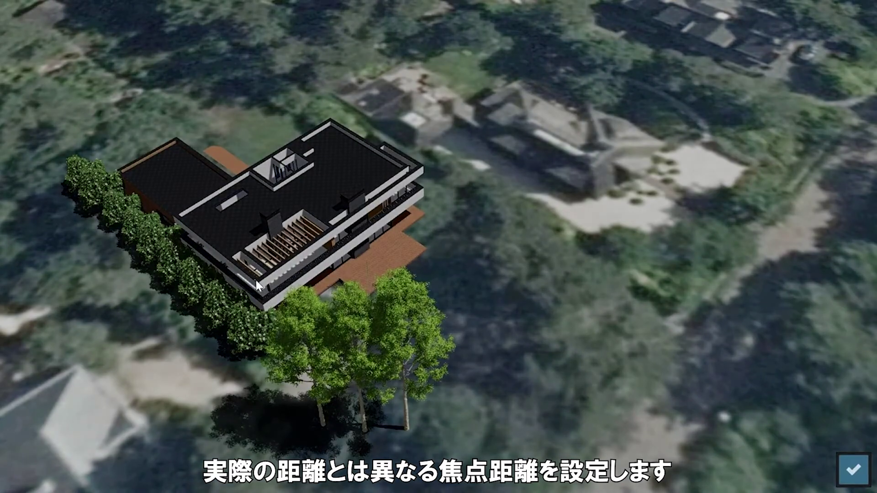
{"action": "left_click", "coordinate": [257, 281]}
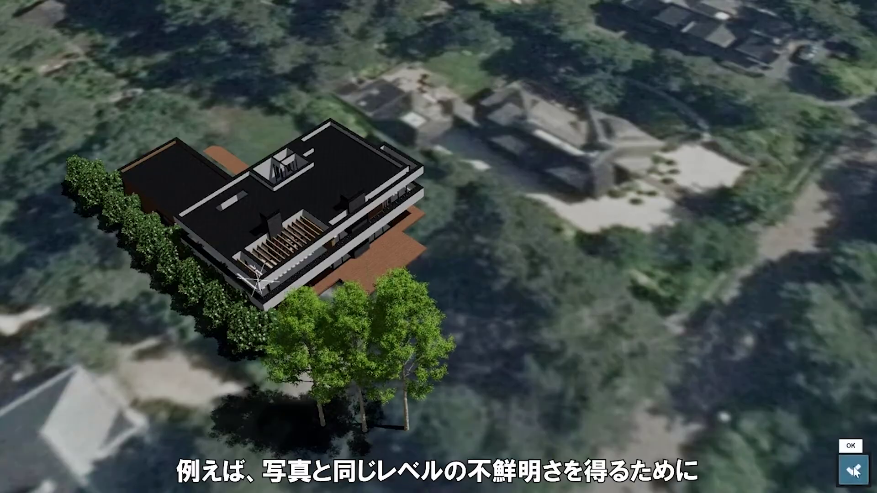
{"action": "left_click", "coordinate": [854, 471]}
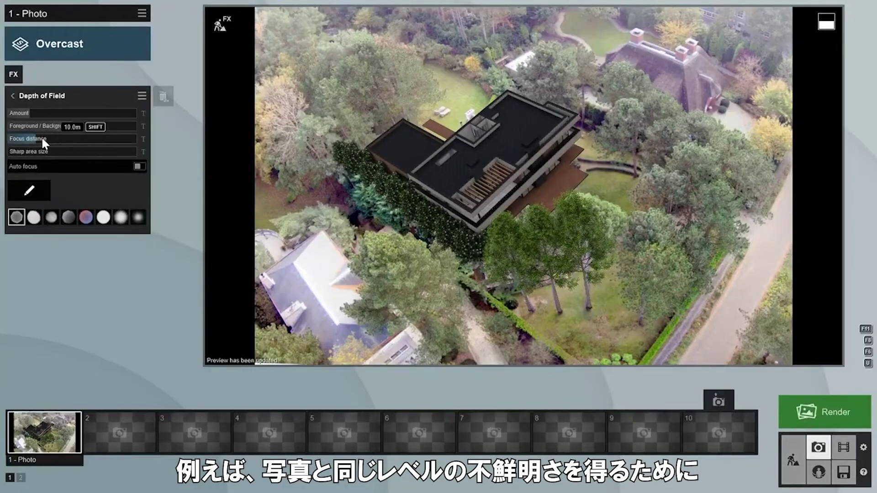
{"action": "left_click_drag", "start_coordinate": [37, 139], "coordinate": [32, 139]}
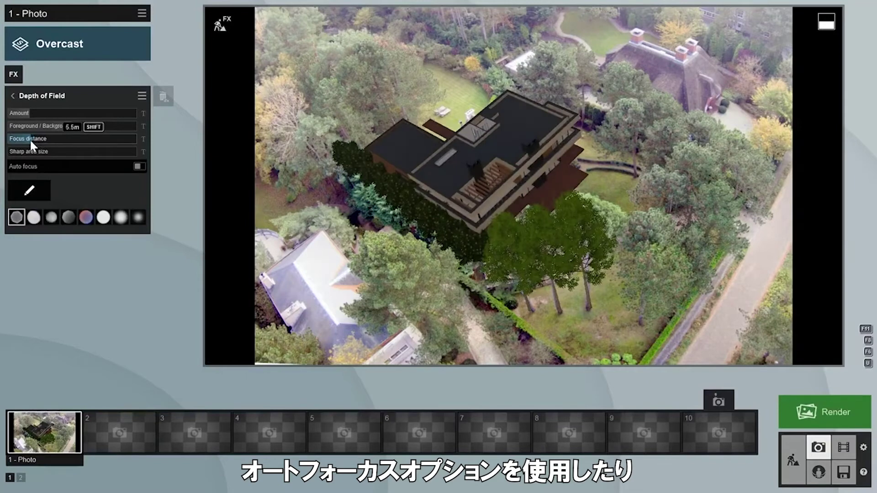
{"action": "mouse_move", "coordinate": [30, 108]}
{"action": "left_mouse_down"}
{"action": "mouse_move", "coordinate": [39, 108]}
{"action": "mouse_move", "coordinate": [27, 109]}
{"action": "left_mouse_up"}
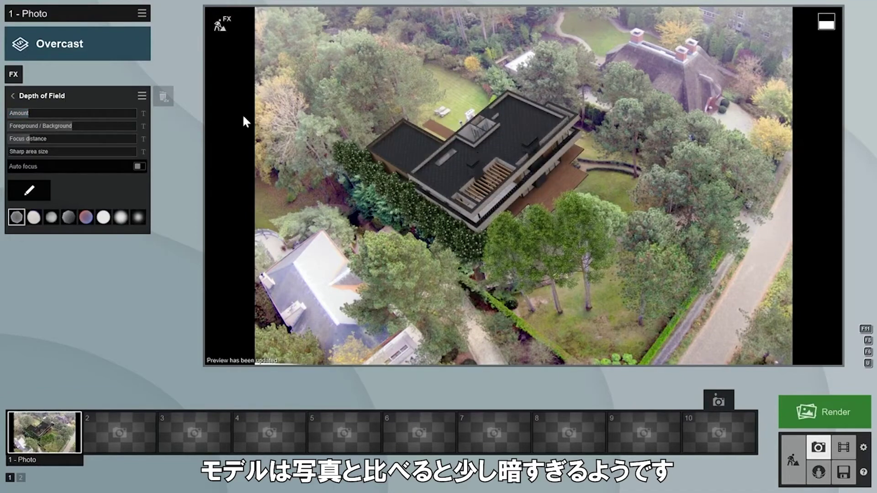
{"action": "left_click", "coordinate": [13, 95]}
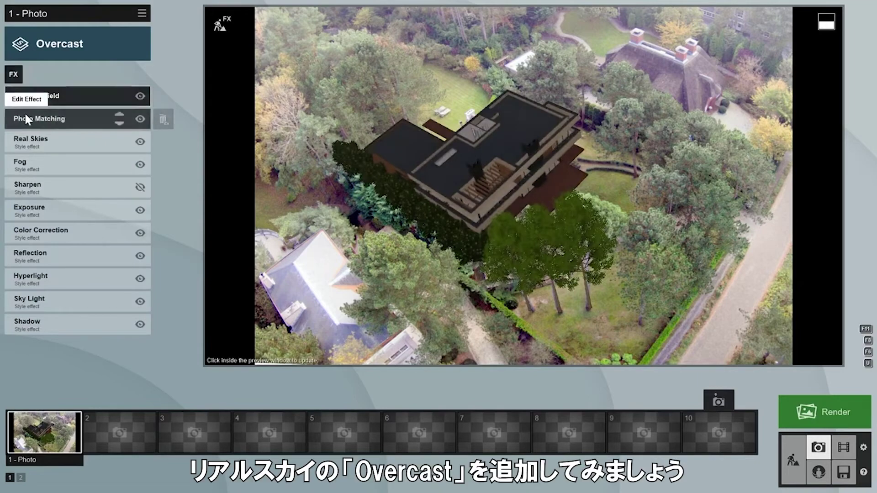
- Apply the third Overcast sky from Real Skies
{"action": "left_click", "coordinate": [45, 143]}
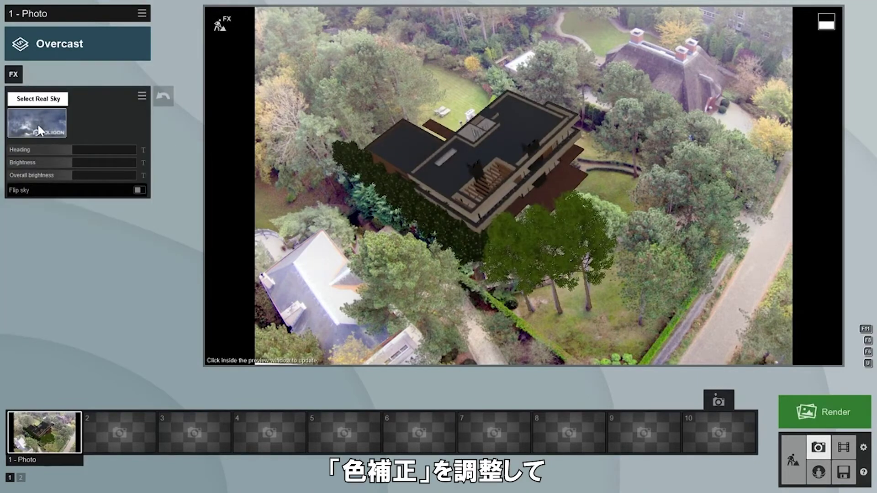
{"action": "left_click", "coordinate": [39, 124]}
{"action": "left_click", "coordinate": [591, 177]}
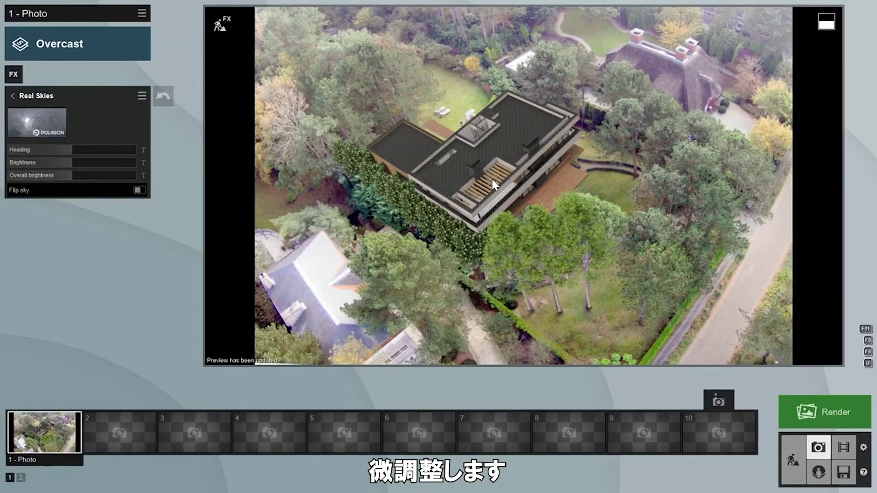
- Lower Color Correction's Limit high to about 0.7 and refresh the preview
{"action": "left_click", "coordinate": [14, 95]}
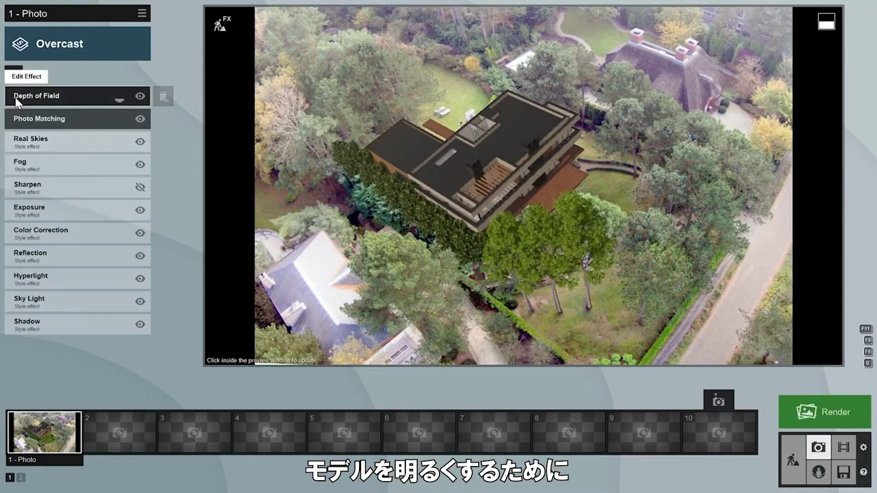
{"action": "left_click", "coordinate": [45, 233]}
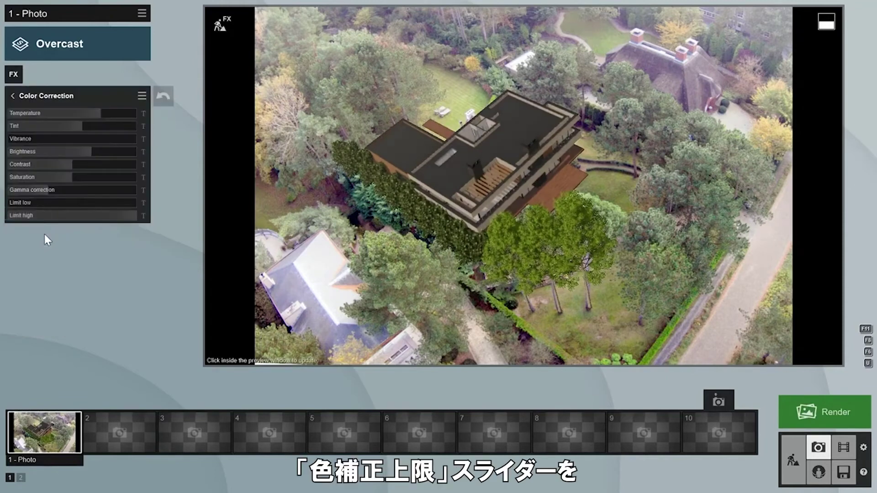
{"action": "left_click_drag", "start_coordinate": [117, 218], "coordinate": [98, 212]}
{"action": "left_click", "coordinate": [408, 198]}
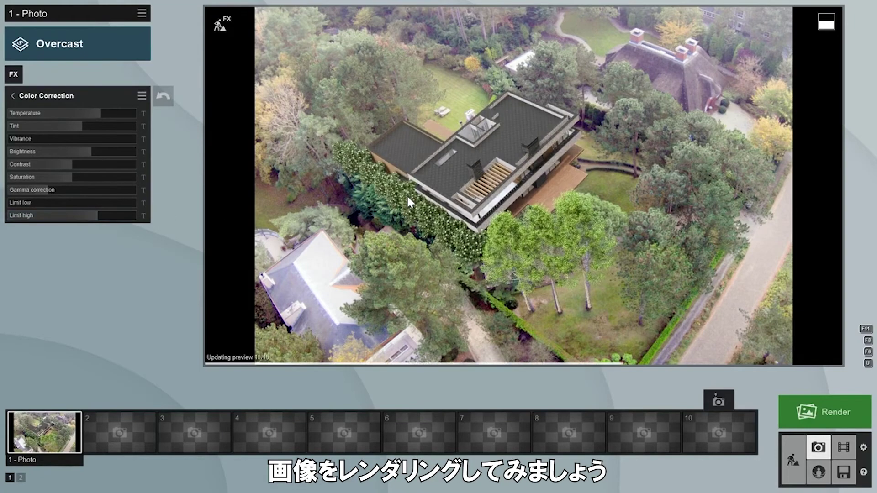
- Render the shot at Desktop 1920x1080 and save it as render.jpg
{"action": "left_click", "coordinate": [821, 415]}
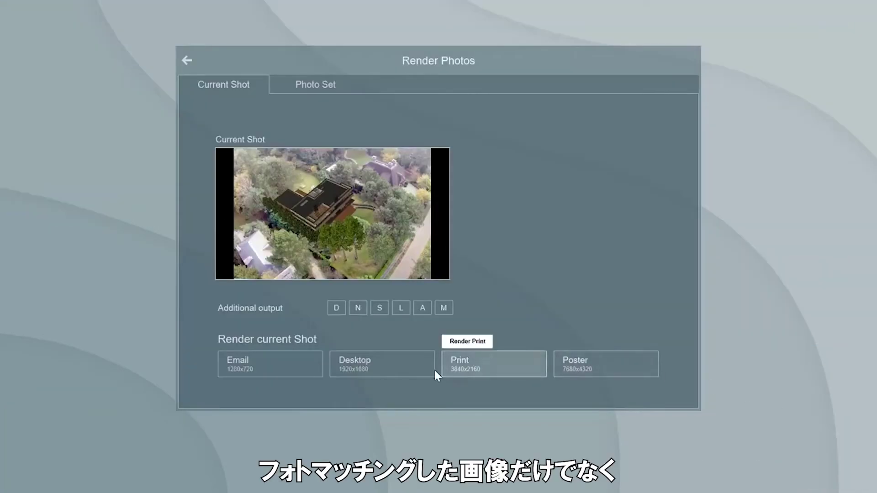
{"action": "left_click", "coordinate": [385, 363]}
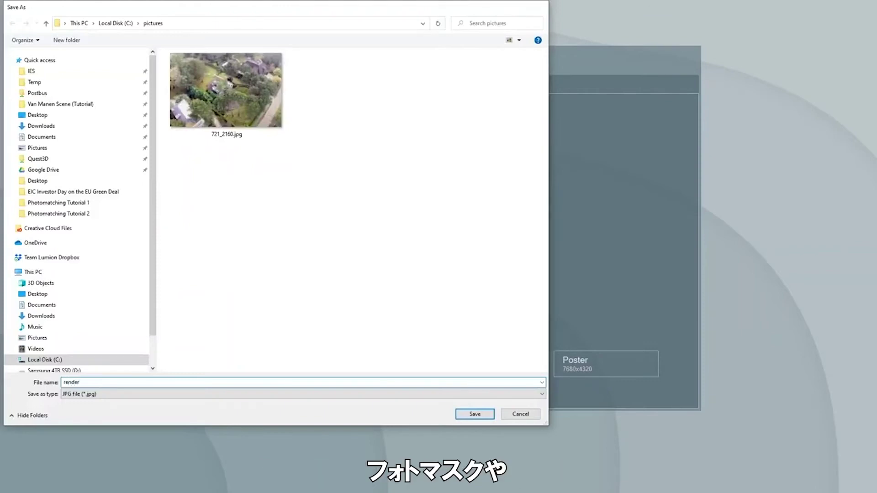
{"action": "key", "text": "Return"}
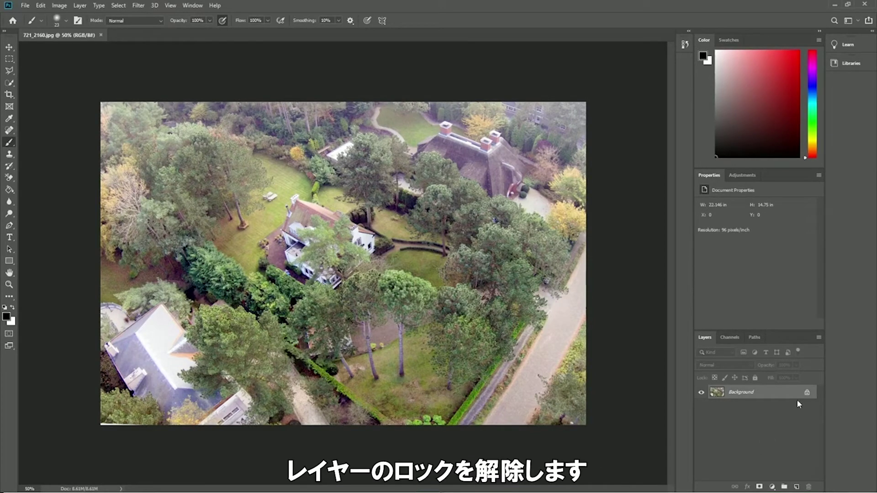
- Unlock the Background layer and add a Brightness/Contrast layer with Contrast 27
{"action": "left_click", "coordinate": [808, 393]}
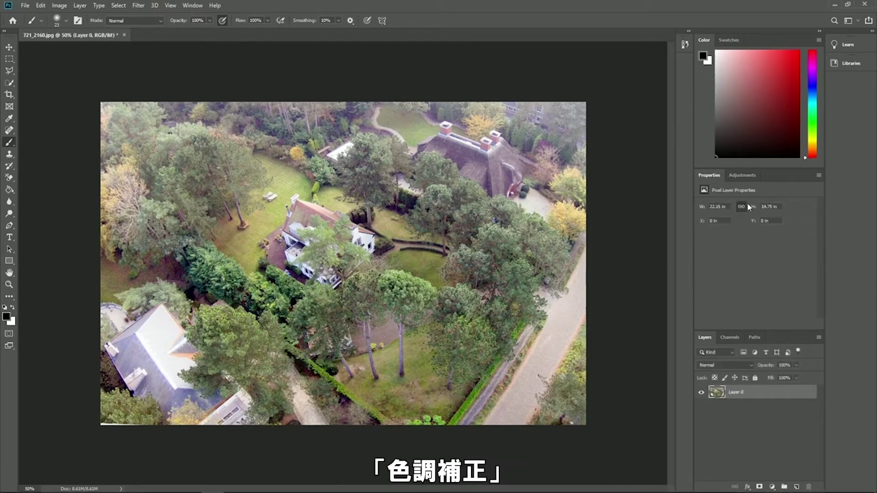
{"action": "left_click", "coordinate": [743, 176]}
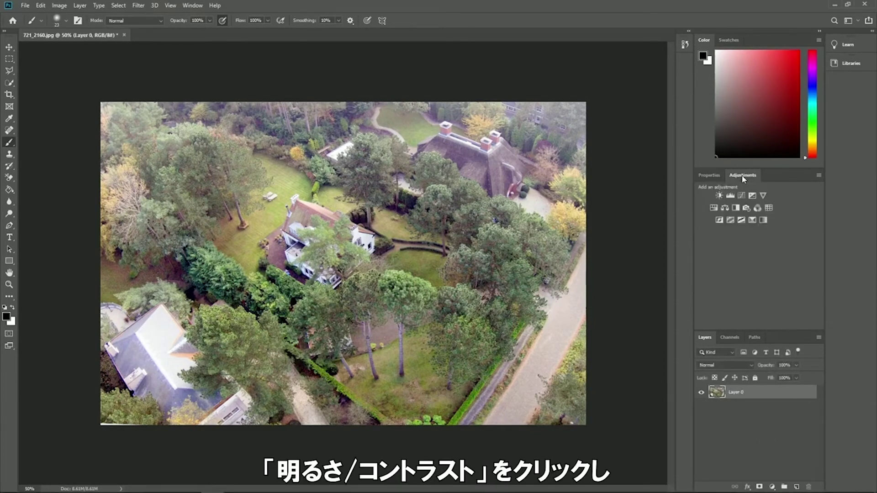
{"action": "left_click", "coordinate": [719, 196]}
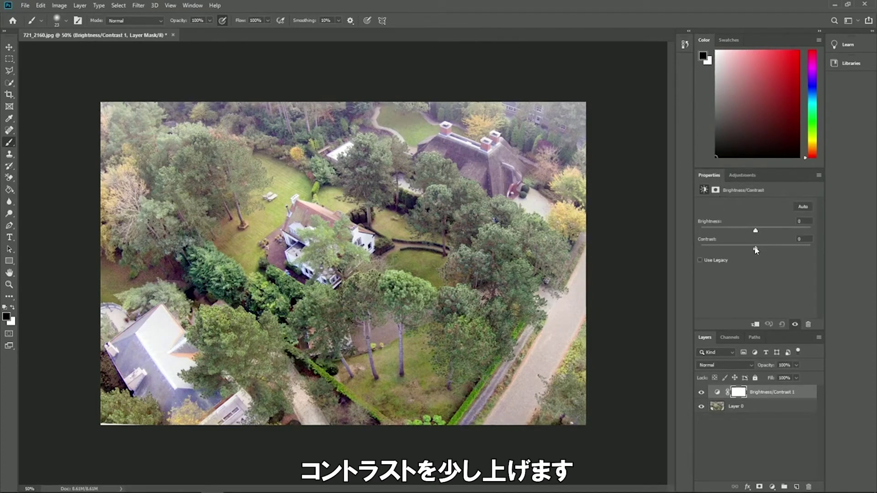
{"action": "left_click_drag", "start_coordinate": [758, 251], "coordinate": [771, 251]}
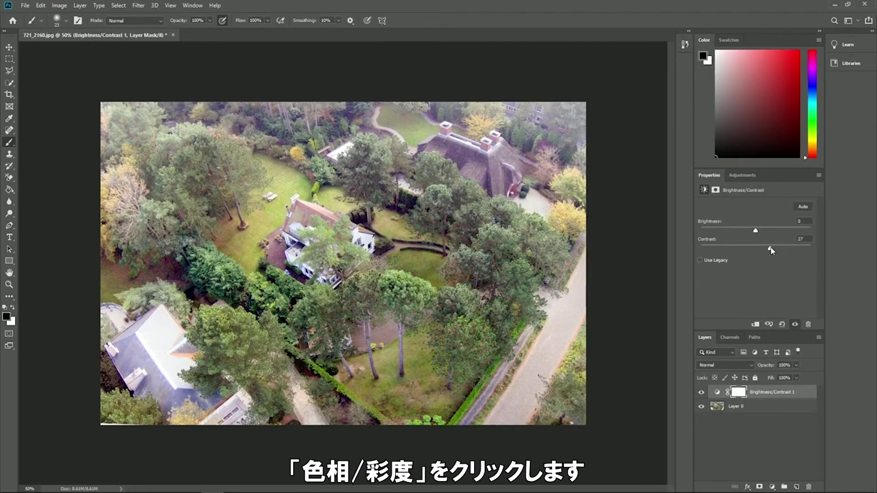
- Add a second Brightness/Contrast layer and a Hue/Saturation layer desaturating Blues and Master to -19
{"action": "left_click", "coordinate": [737, 176]}
{"action": "left_click", "coordinate": [719, 196]}
{"action": "left_click", "coordinate": [715, 210]}
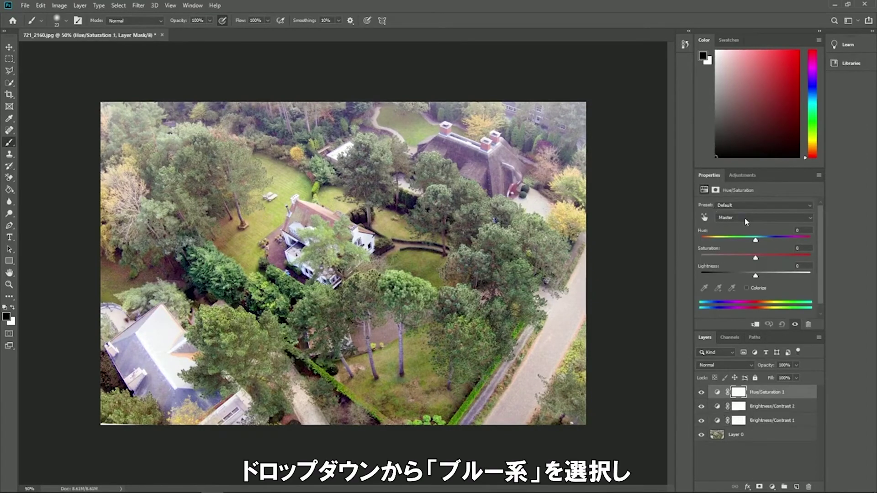
{"action": "left_click", "coordinate": [744, 218]}
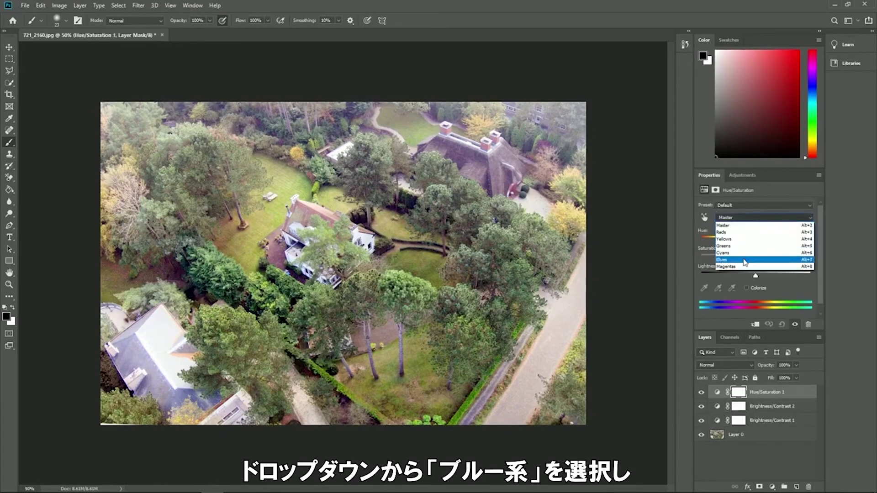
{"action": "left_click", "coordinate": [754, 260]}
{"action": "left_click_drag", "start_coordinate": [757, 261], "coordinate": [714, 260]}
{"action": "left_click", "coordinate": [748, 220]}
{"action": "left_click", "coordinate": [754, 266]}
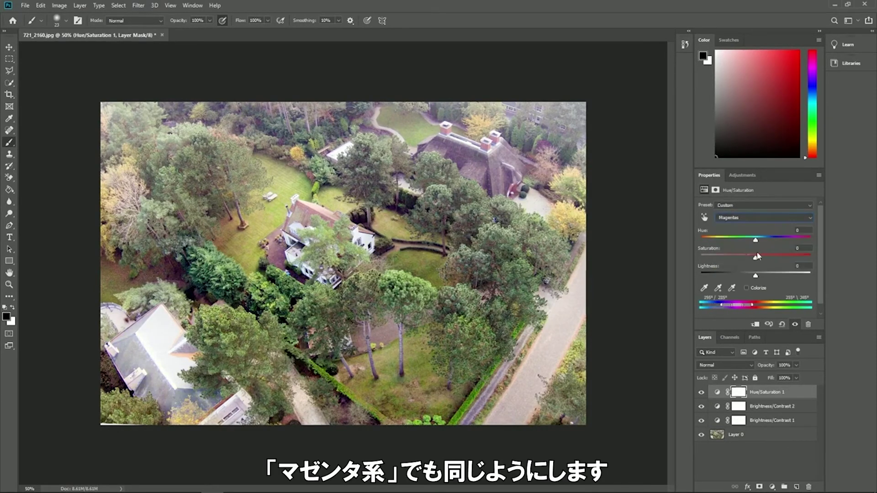
{"action": "left_click", "coordinate": [763, 217]}
{"action": "left_click", "coordinate": [750, 225]}
{"action": "left_click_drag", "start_coordinate": [755, 259], "coordinate": [746, 259]}
- Add a Curves layer with a gentle S-curve for more contrast and darker shadows
{"action": "left_click", "coordinate": [740, 175]}
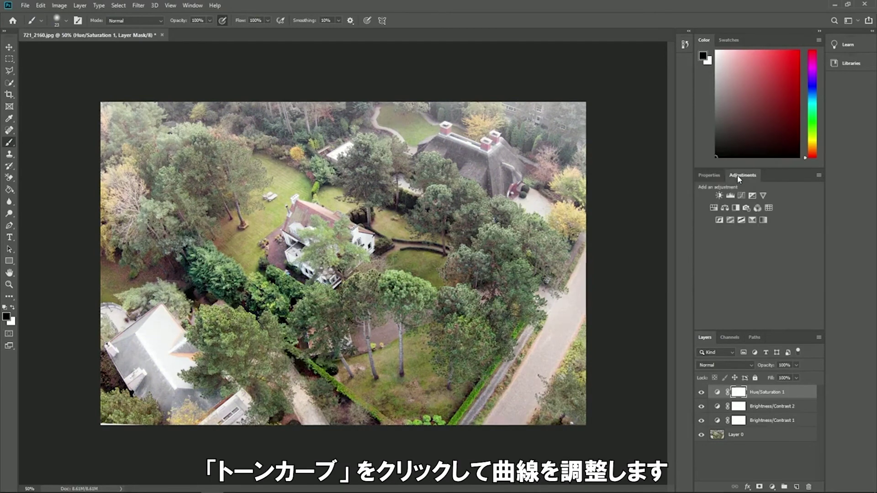
{"action": "left_click", "coordinate": [741, 194]}
{"action": "left_click", "coordinate": [793, 244]}
{"action": "left_click", "coordinate": [744, 293]}
{"action": "left_click_drag", "start_coordinate": [766, 272], "coordinate": [765, 276]}
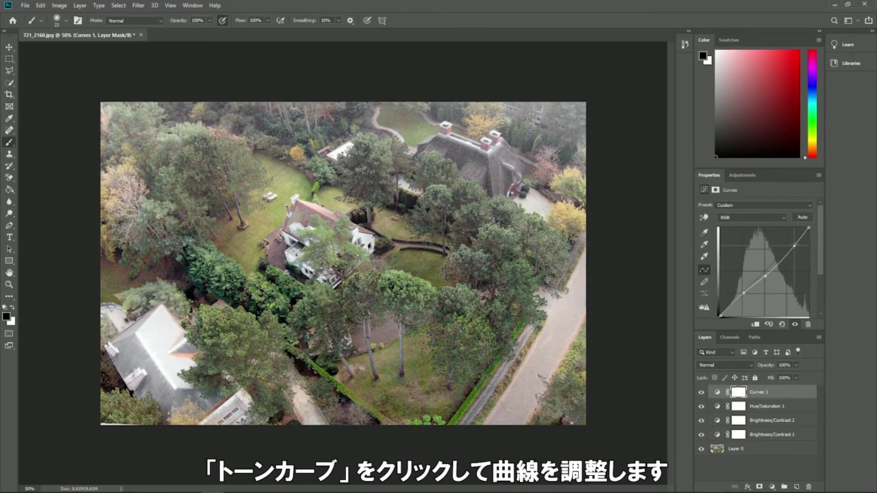
{"action": "left_click_drag", "start_coordinate": [794, 243], "coordinate": [793, 240]}
{"action": "left_click_drag", "start_coordinate": [744, 293], "coordinate": [744, 297]}
{"action": "key", "text": "s"}
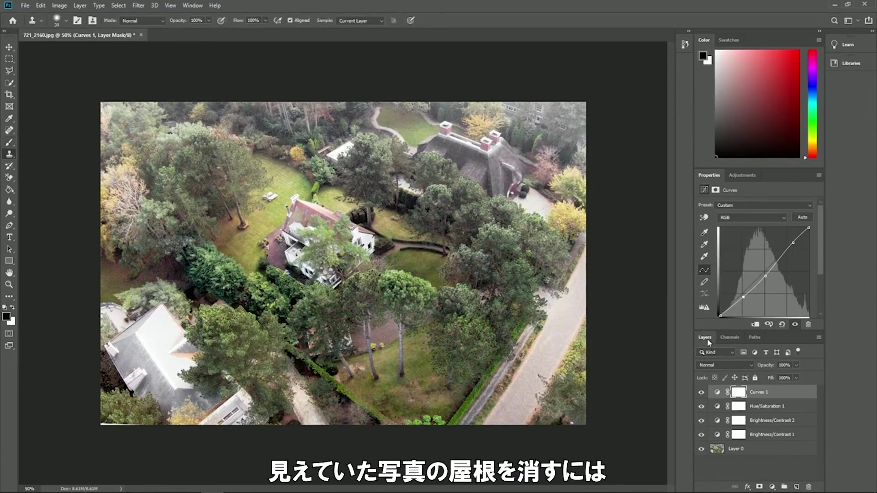
- Clone lawn over the old house roof on Layer 0
{"action": "left_click", "coordinate": [736, 450]}
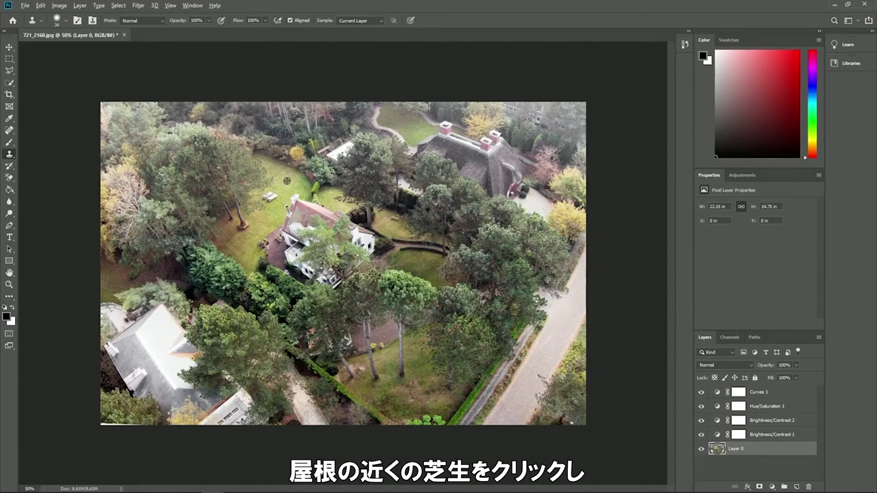
{"action": "left_click", "coordinate": [286, 181], "text": "alt"}
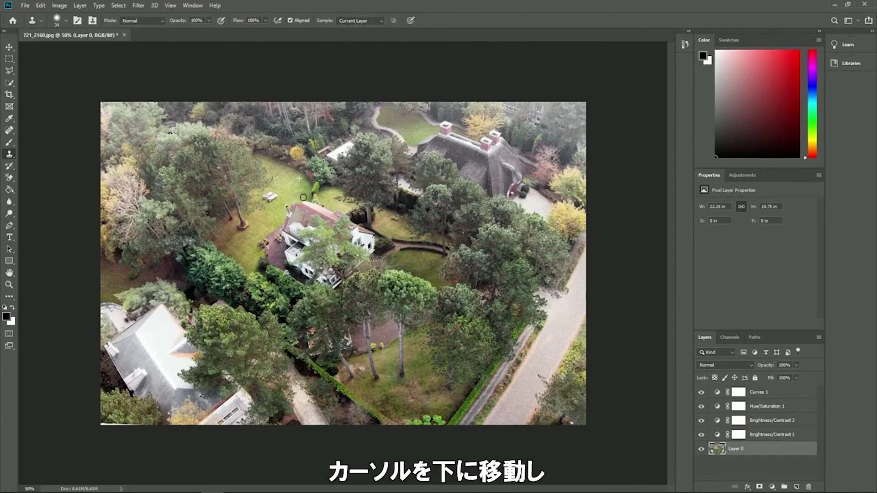
{"action": "mouse_move", "coordinate": [288, 213]}
{"action": "left_mouse_down"}
{"action": "mouse_move", "coordinate": [315, 206]}
{"action": "mouse_move", "coordinate": [302, 208]}
{"action": "left_mouse_up"}
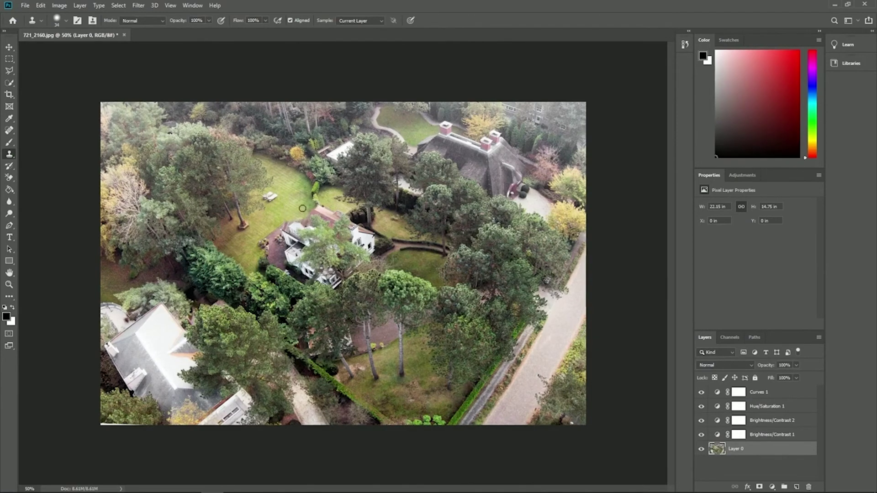
- Load 721_2160-adjusted.png as the Photo Matching background in Lumion and confirm
{"action": "left_click", "coordinate": [25, 5]}
{"action": "mouse_move", "coordinate": [133, 132]}
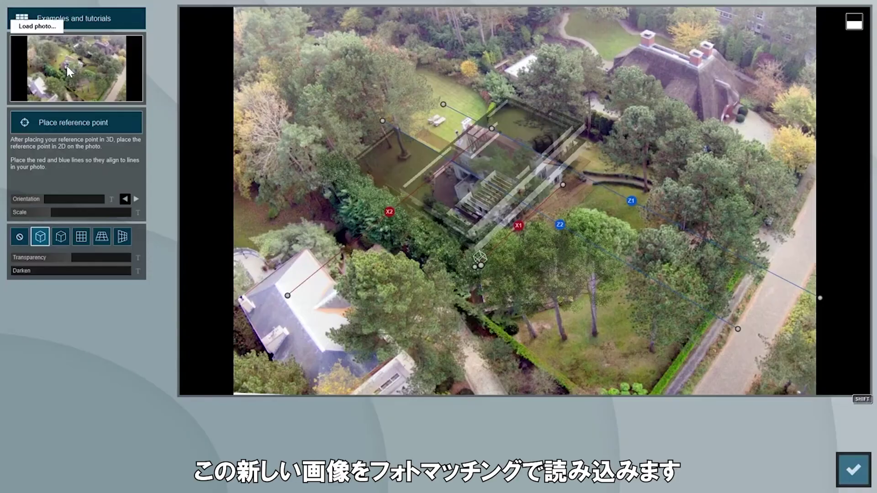
{"action": "left_click", "coordinate": [66, 64]}
{"action": "double_click", "coordinate": [417, 126]}
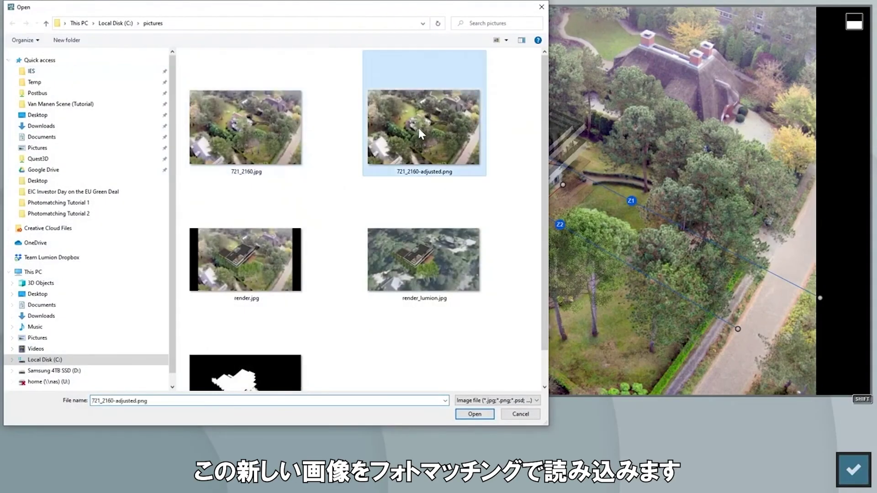
{"action": "left_click", "coordinate": [859, 476]}
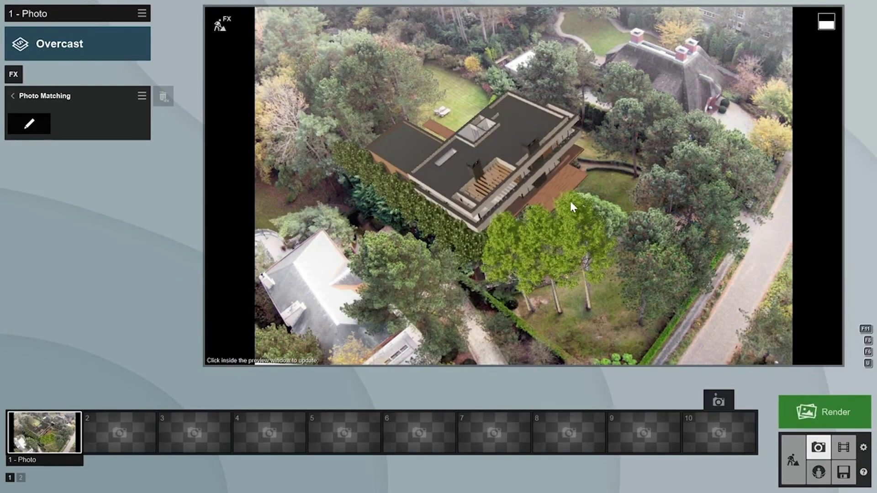